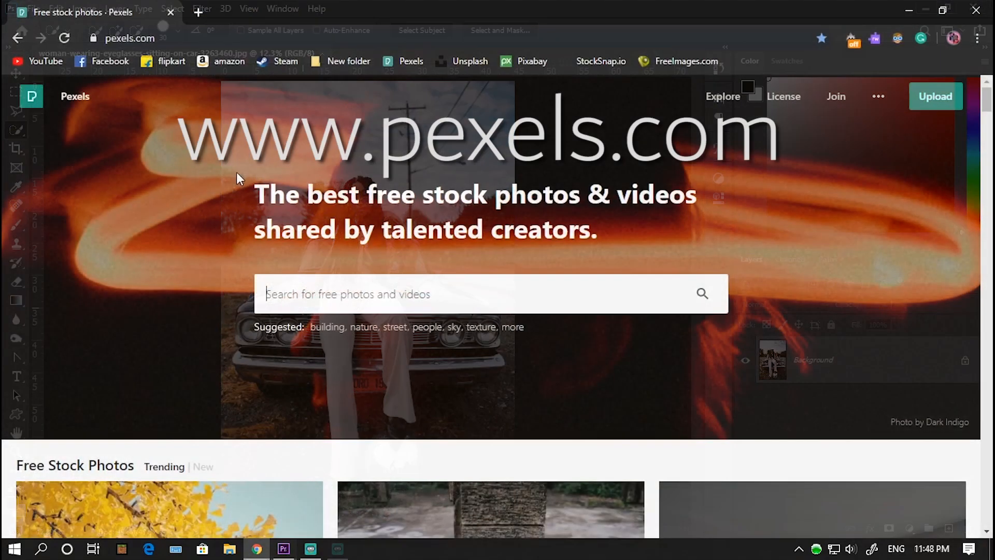
# Step: Browse the trending free stock photos on the Pexels home page
pyautogui.scroll(-3, 223, 176)
pyautogui.scroll(-15, 223, 180)
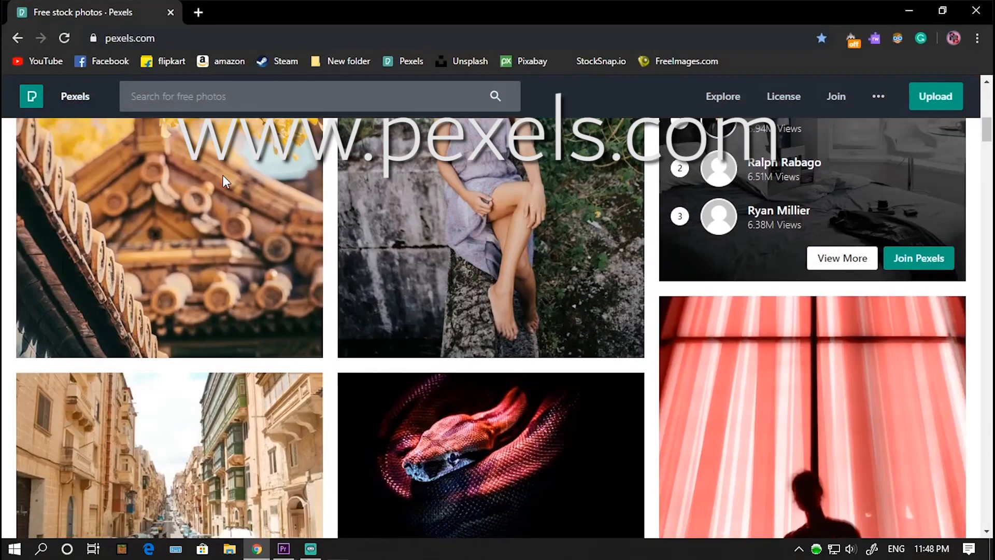
pyautogui.scroll(-3, 222, 176)
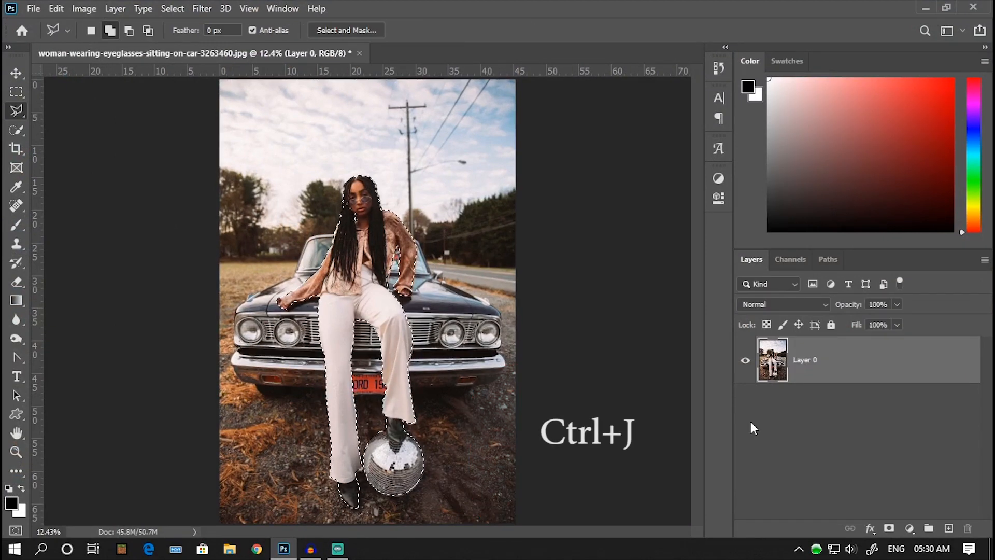
# Step: In Photoshop, copy the selected woman onto a new layer and add a Threshold adjustment with a lowered level directly above the original photo
pyautogui.hotkey('ctrl', 'j')
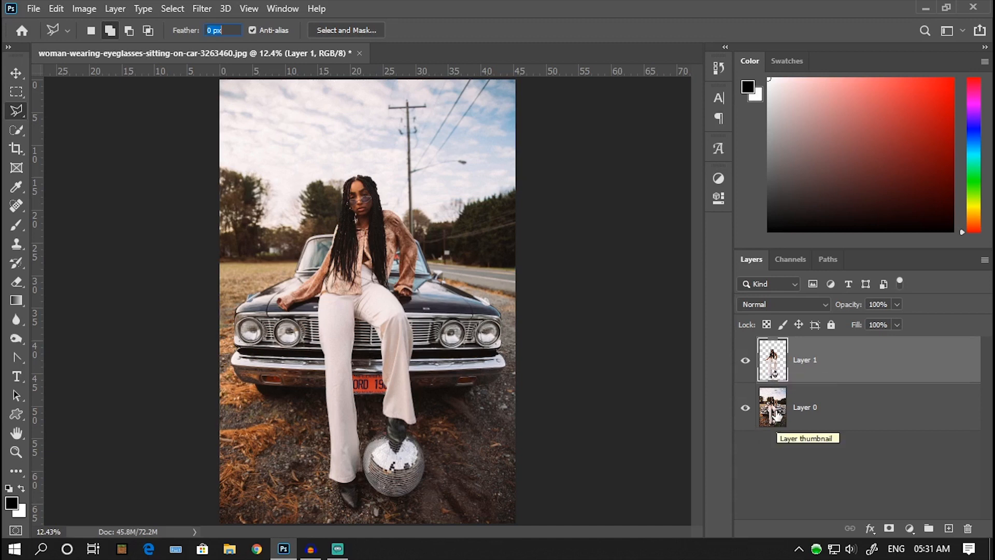
pyautogui.click(776, 415)
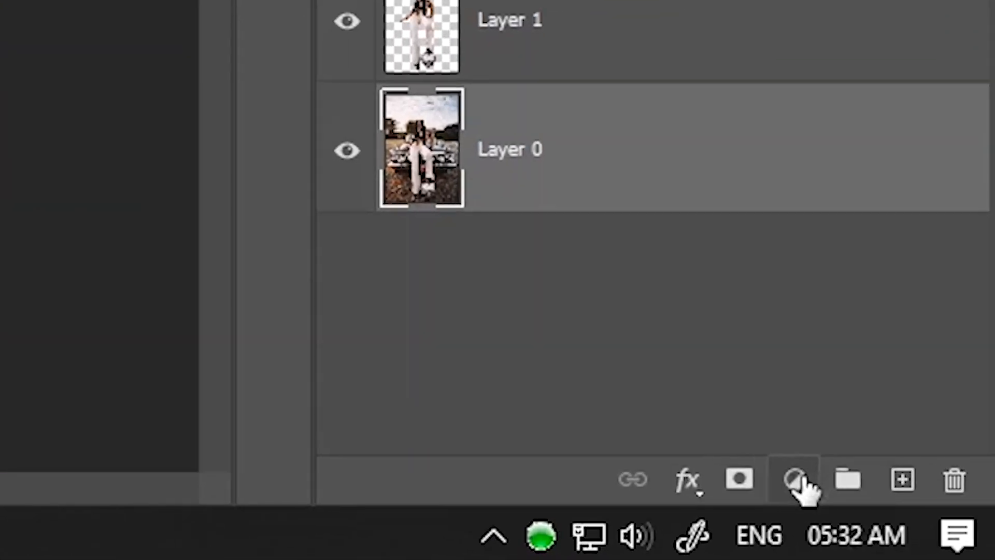
pyautogui.click(910, 529)
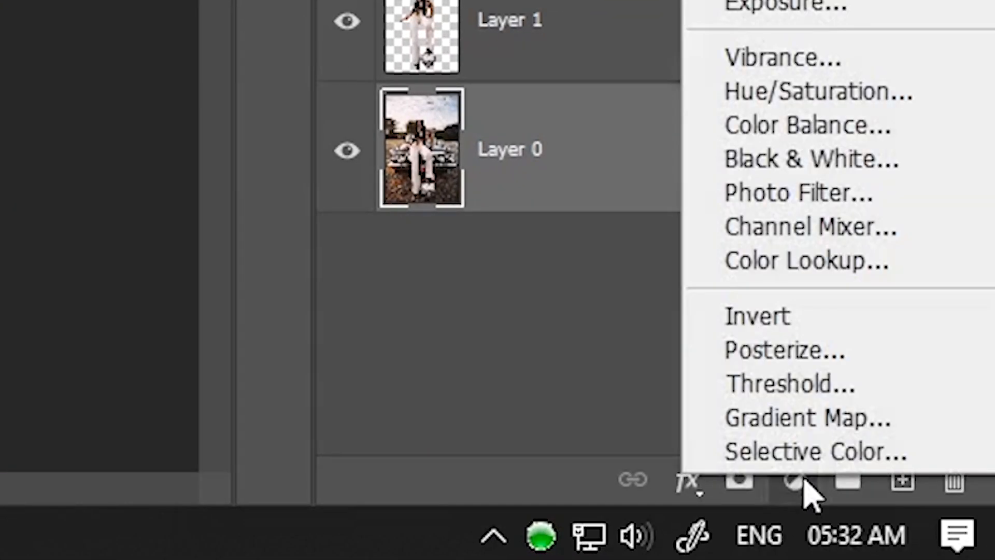
pyautogui.click(798, 386)
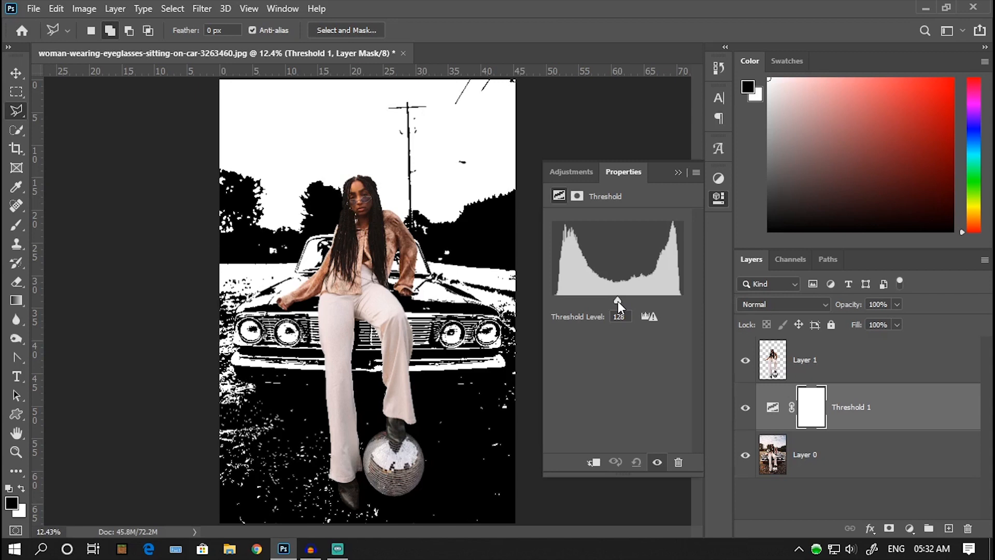
pyautogui.moveTo(618, 301)
pyautogui.mouseDown()
pyautogui.moveTo(592, 297)
pyautogui.moveTo(600, 300)
pyautogui.mouseUp()
pyautogui.click(677, 173)
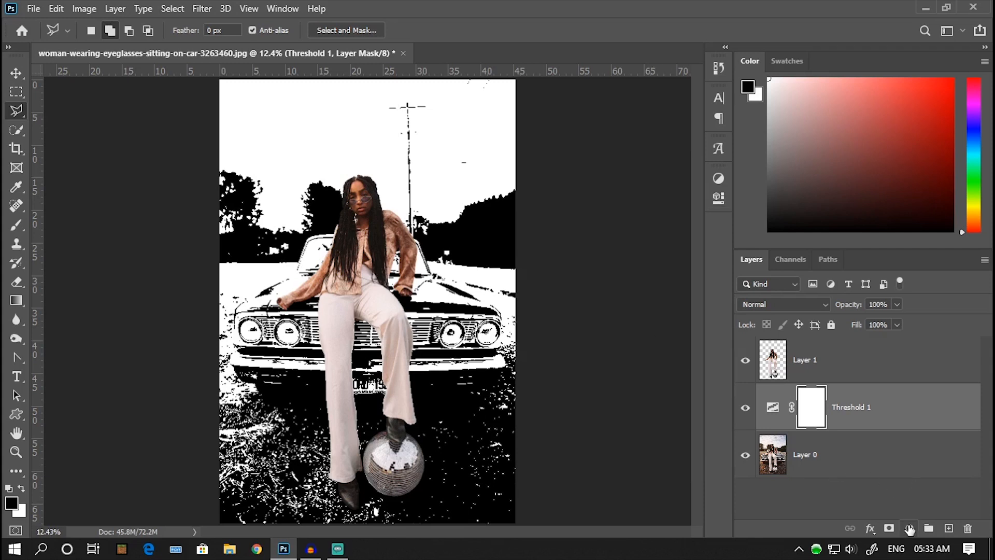
# Step: Add a Gradient Map above the Threshold adjustment and set its black colour stop to 693c3c
pyautogui.click(909, 528)
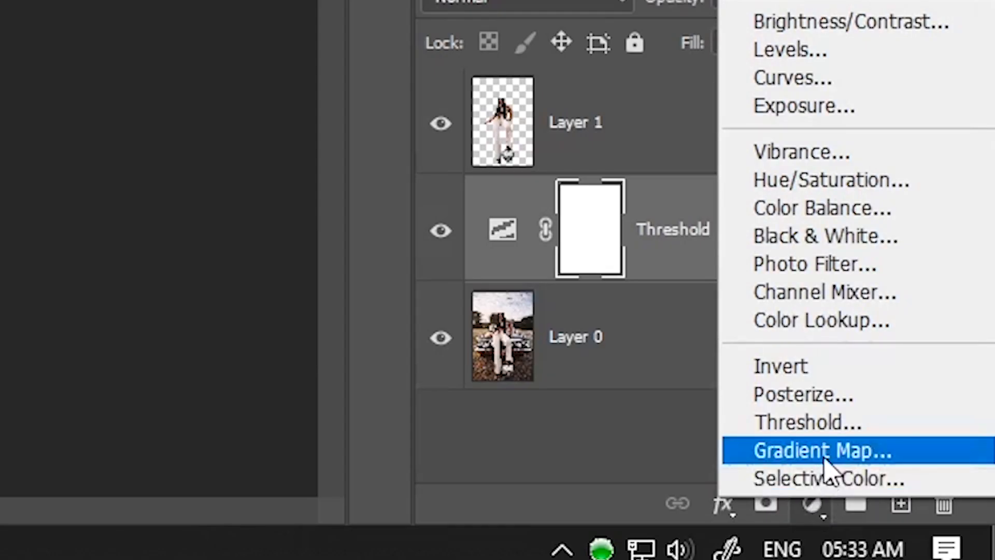
pyautogui.click(824, 458)
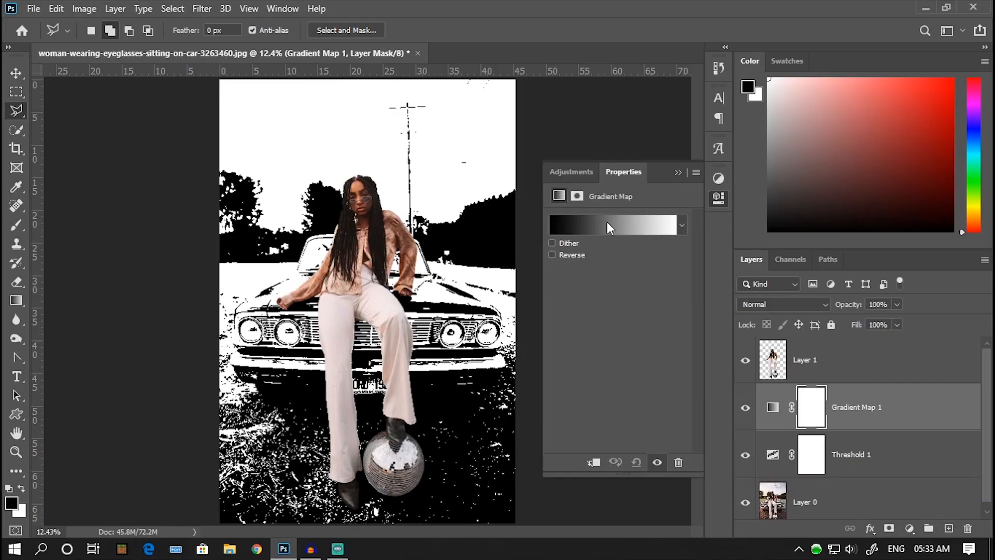
pyautogui.click(607, 222)
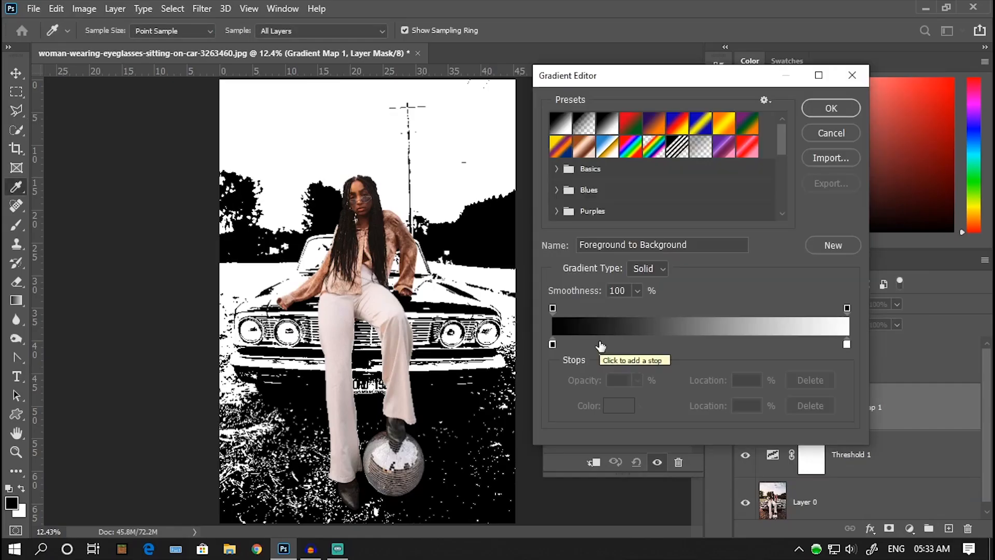
pyautogui.doubleClick(552, 344)
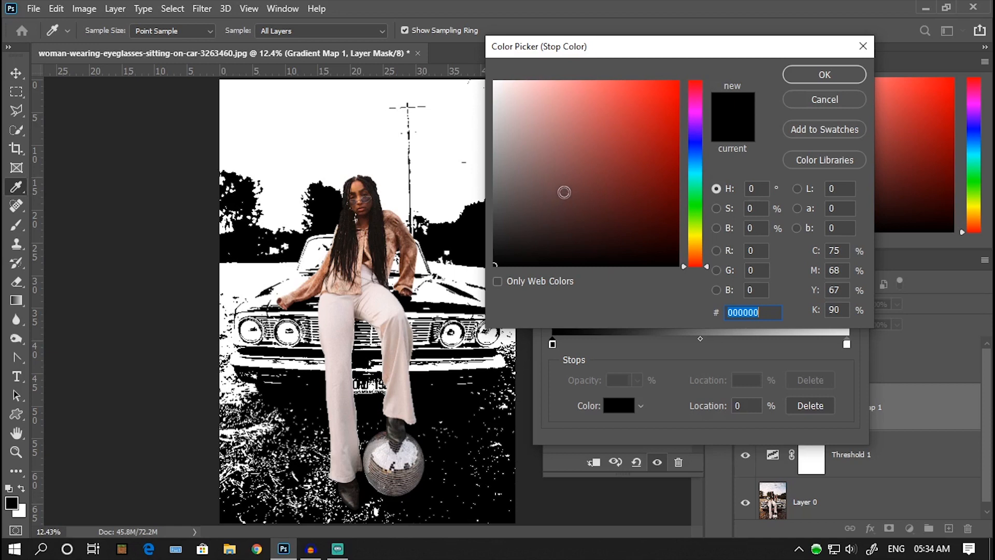
pyautogui.click(572, 190)
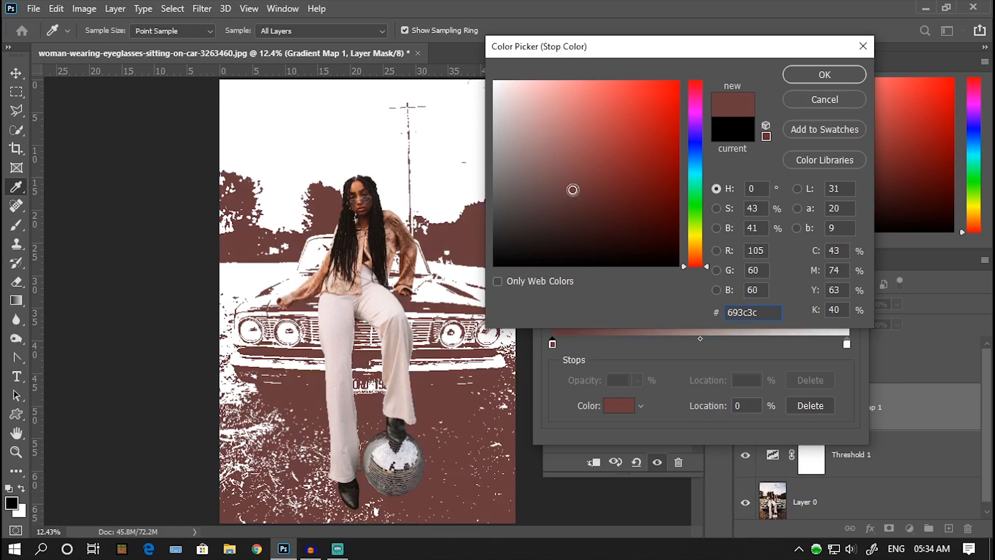
pyautogui.click(823, 76)
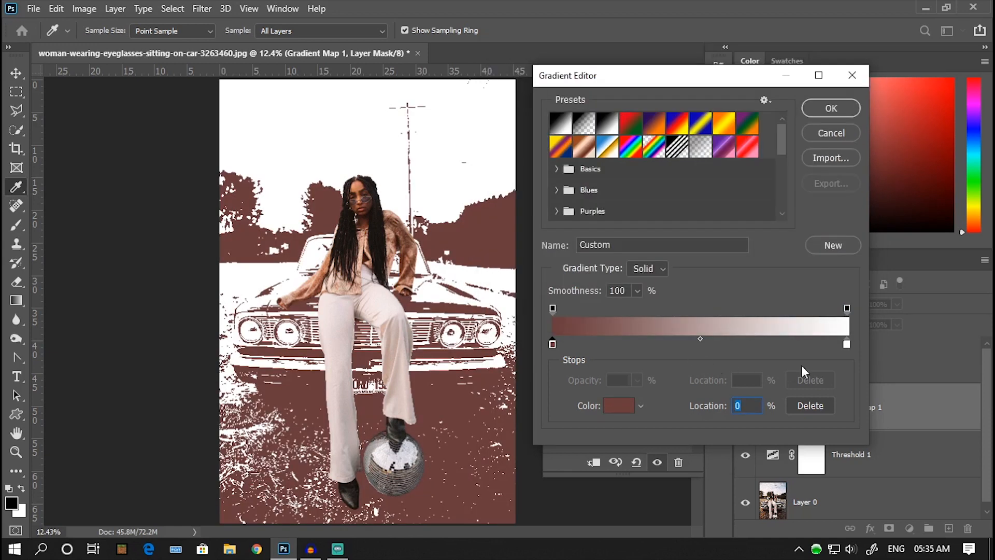
# Step: Set the white colour stop of the background Gradient Map to a light grey and accept the gradient
pyautogui.doubleClick(848, 346)
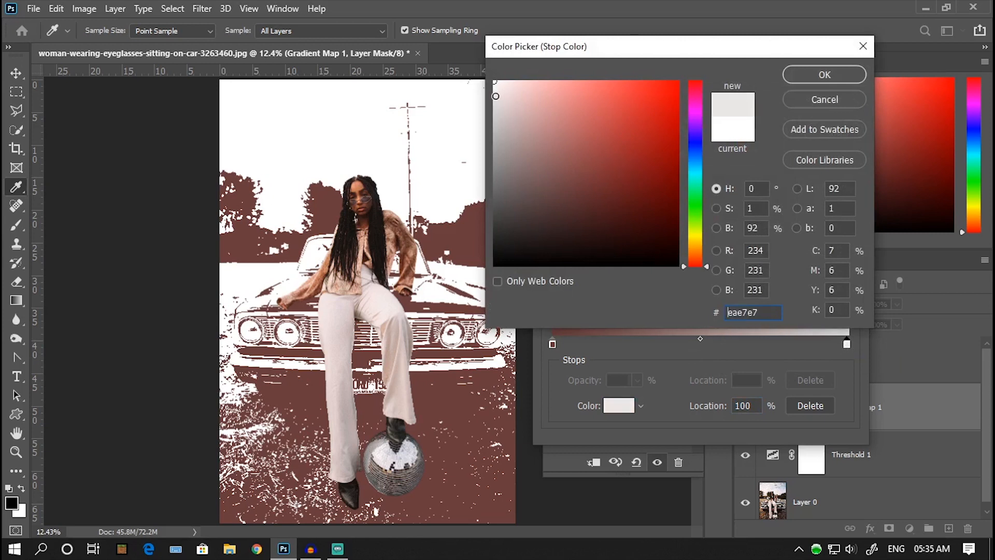
pyautogui.moveTo(495, 96); pyautogui.dragTo(495, 109)
pyautogui.click(817, 78)
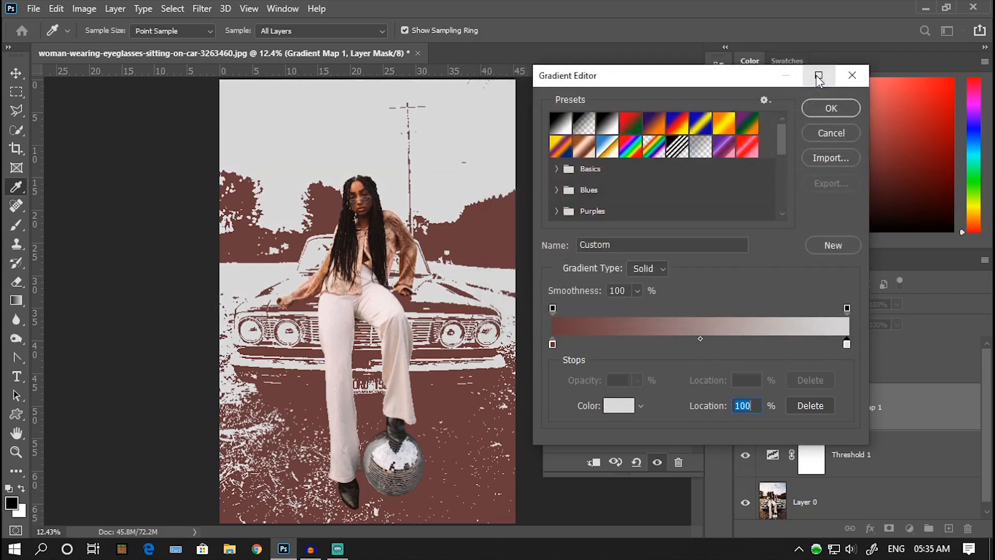
pyautogui.click(817, 107)
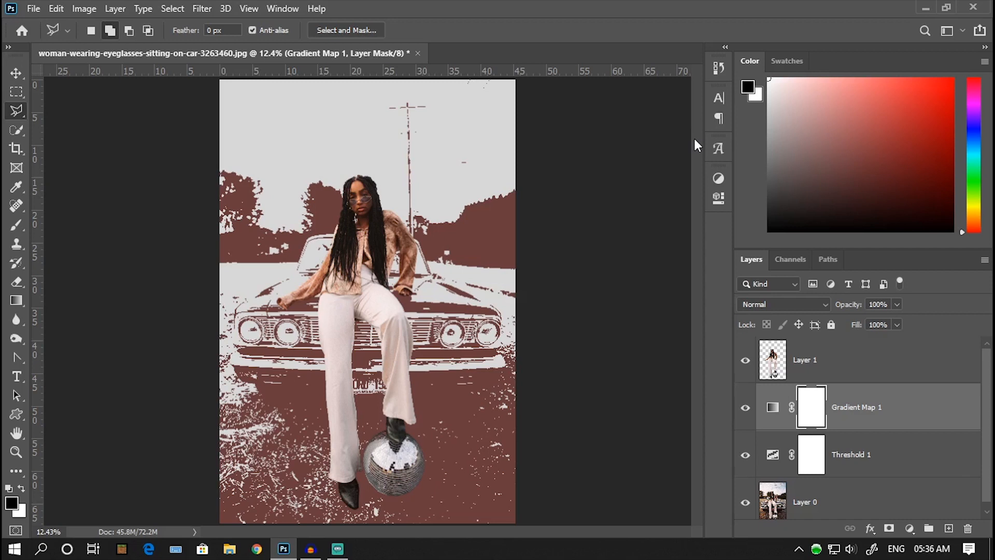
# Step: Add a second Gradient Map above the cut-out woman on Layer 1 and set its black colour stop to 252525
pyautogui.click(812, 361)
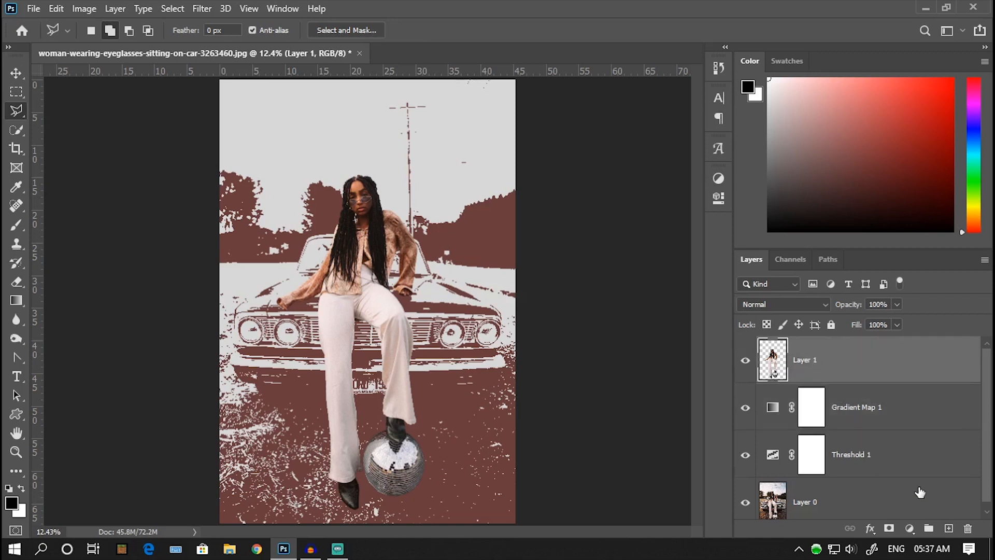
pyautogui.click(910, 528)
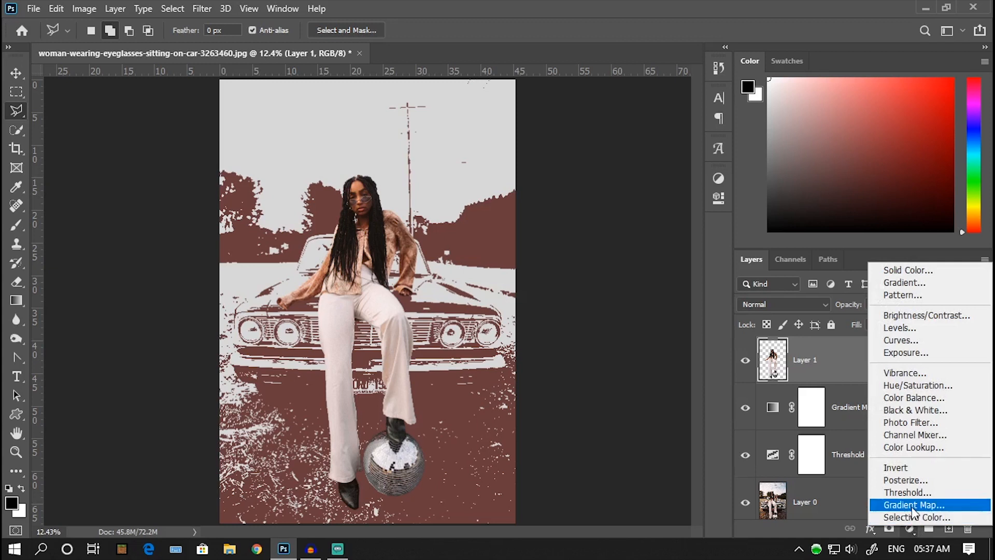
pyautogui.click(911, 503)
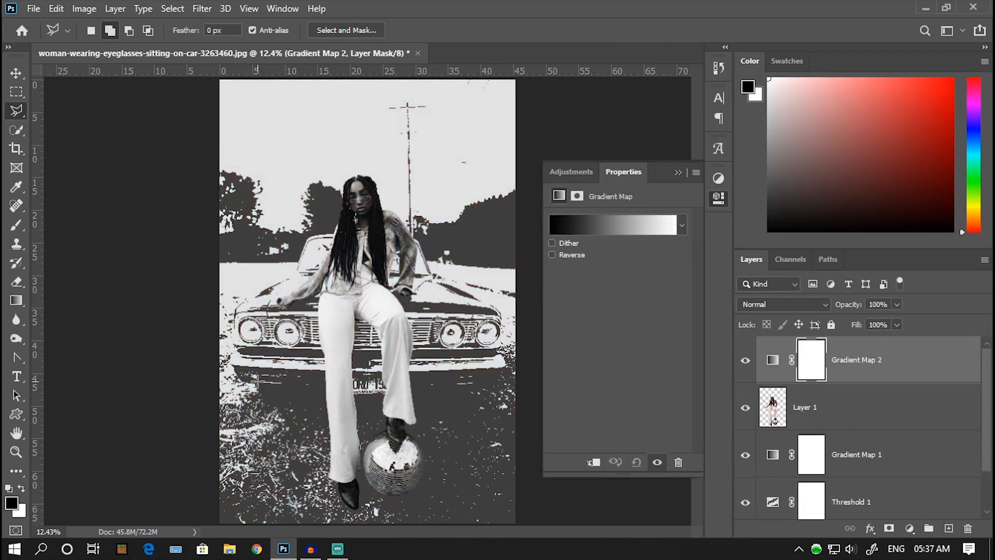
pyautogui.click(588, 223)
pyautogui.doubleClick(552, 344)
pyautogui.moveTo(492, 265); pyautogui.dragTo(491, 239)
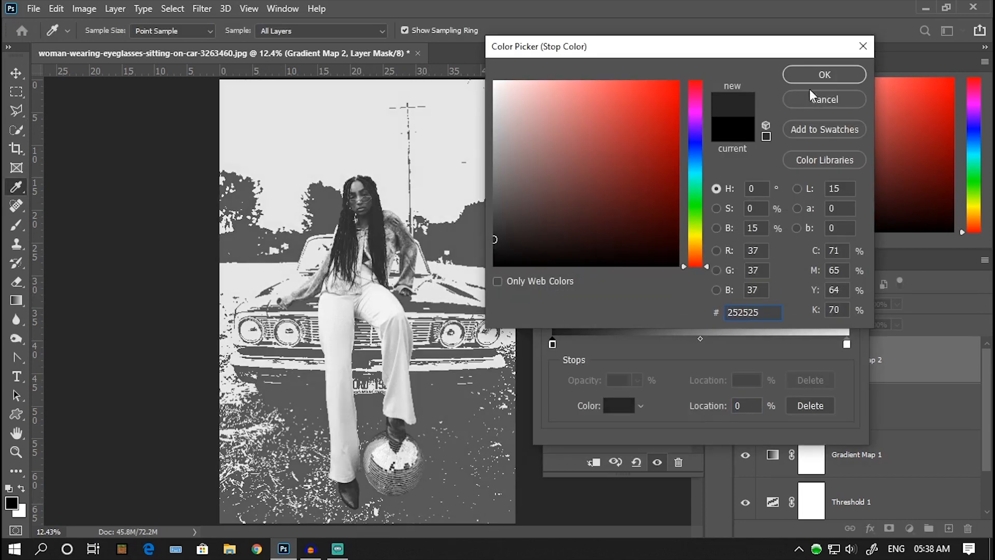
pyautogui.click(814, 79)
# Step: Set the white colour stop of Gradient Map 2 to an off-white and clip the adjustment to Layer 1
pyautogui.doubleClick(847, 344)
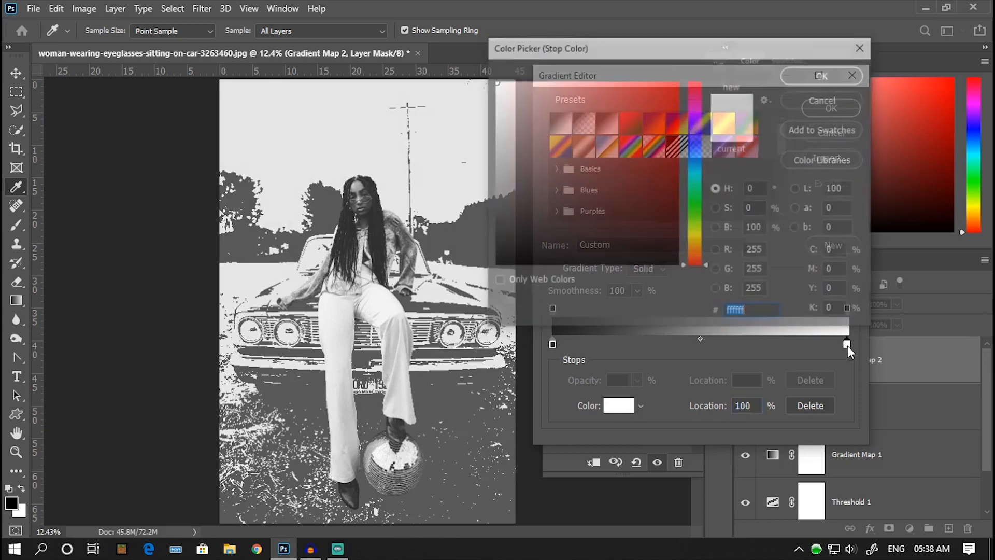
pyautogui.moveTo(504, 94); pyautogui.dragTo(492, 96)
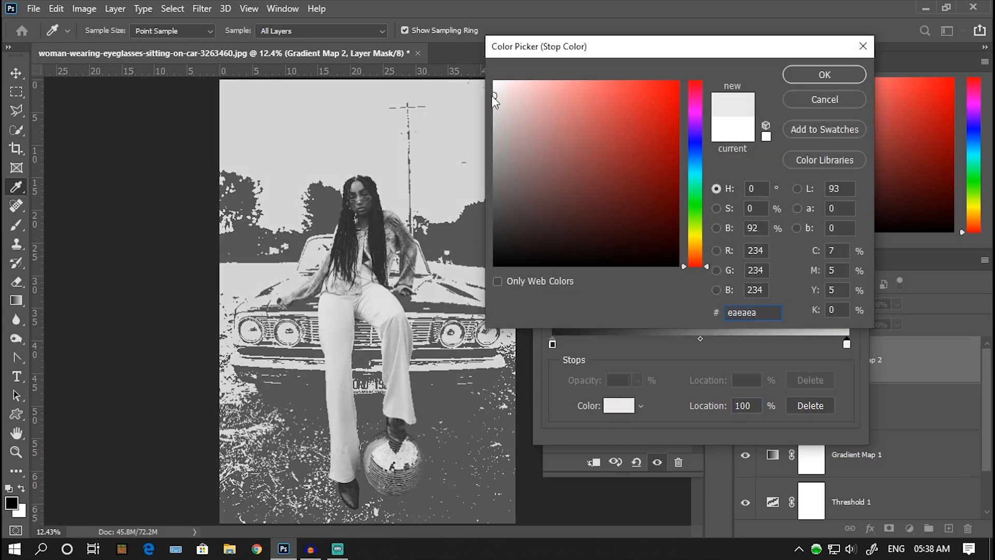
pyautogui.click(821, 74)
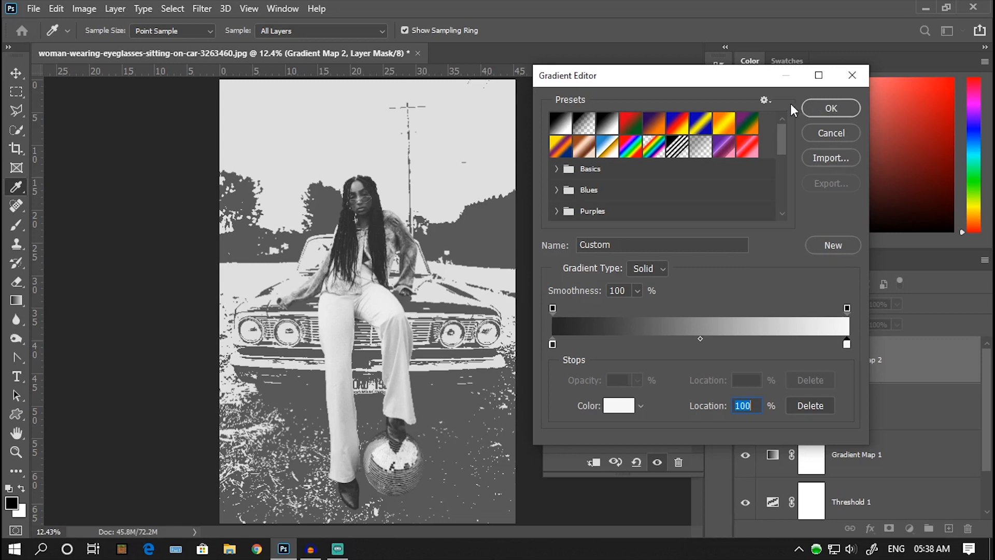
pyautogui.click(823, 108)
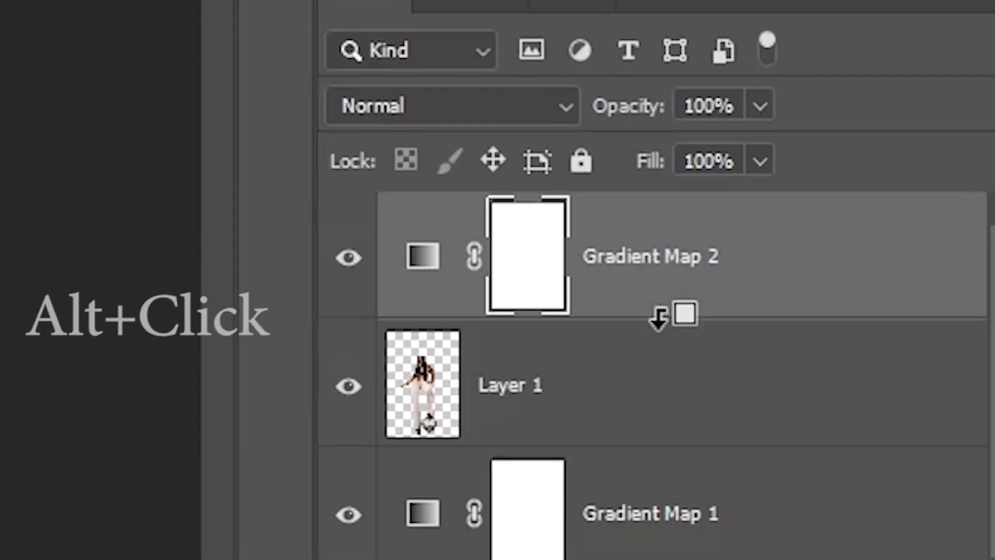
pyautogui.keyDown('alt'); pyautogui.click(668, 369); pyautogui.keyUp('alt')
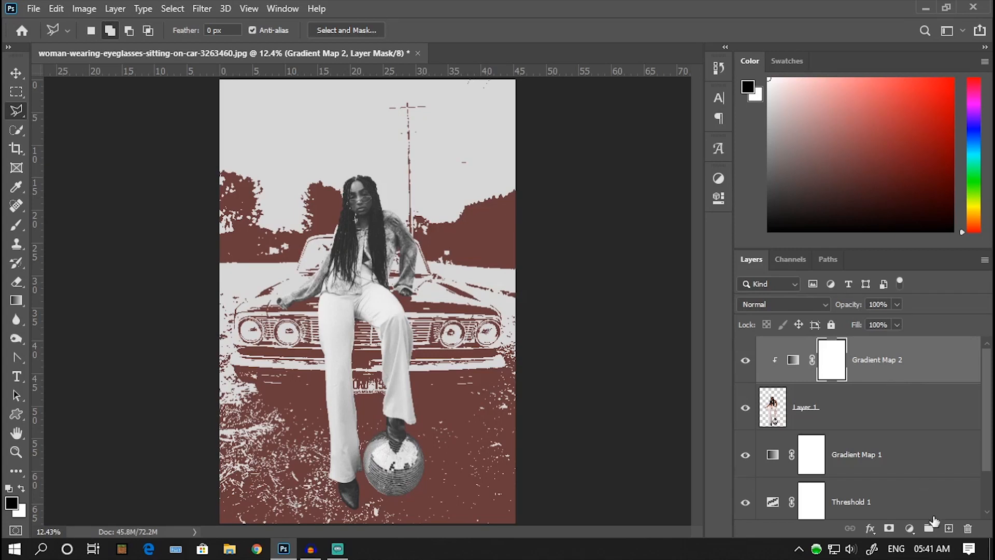
# Step: On a new layer, select a thin horizontal bar across the sky above the woman and fill it with Solid Color b7ad87
pyautogui.click(948, 528)
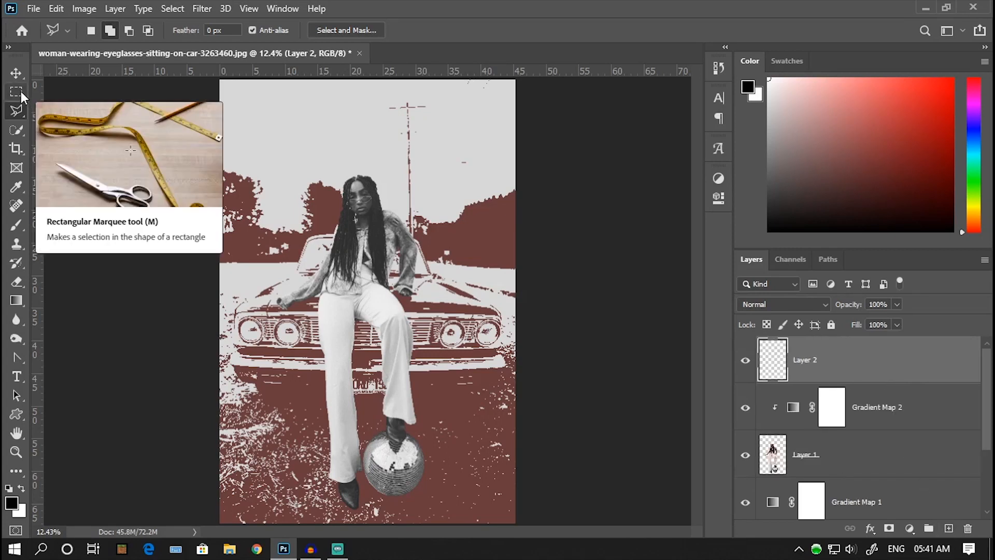
pyautogui.click(20, 92)
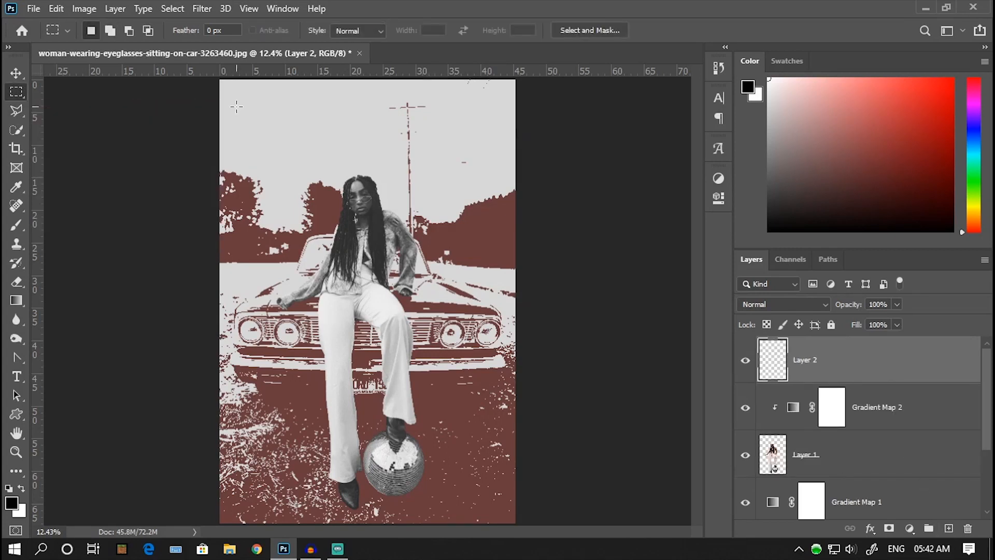
pyautogui.moveTo(223, 102); pyautogui.dragTo(492, 112)
pyautogui.click(911, 529)
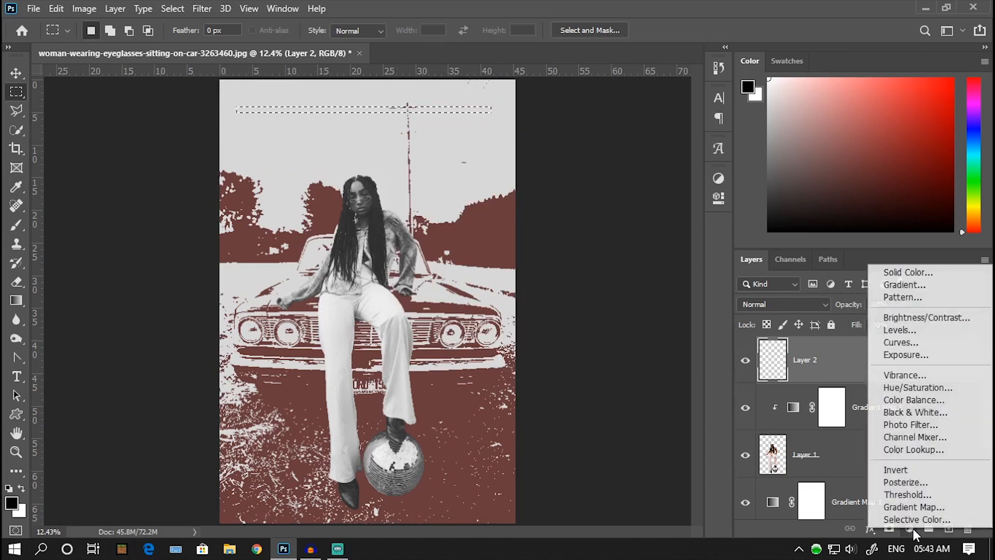
pyautogui.click(904, 274)
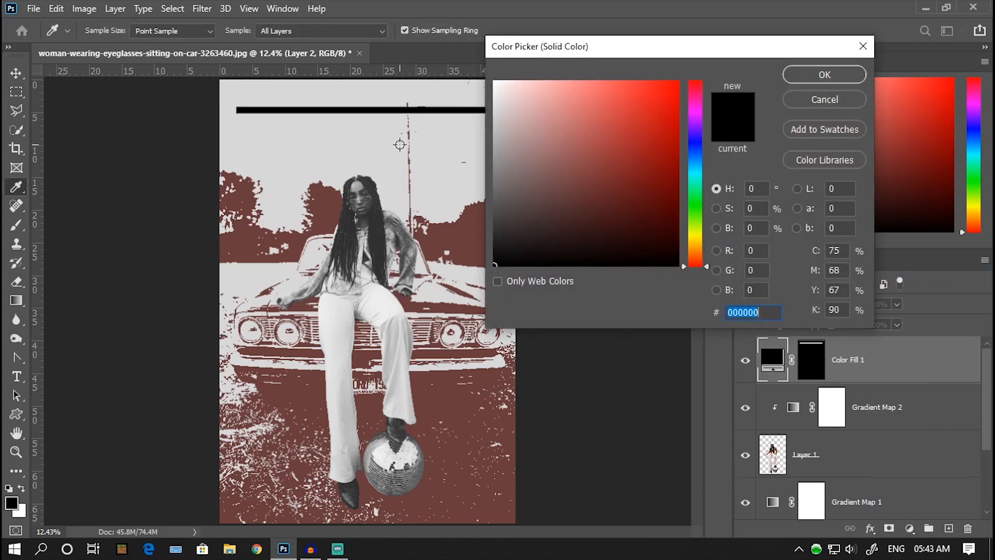
pyautogui.click(534, 185)
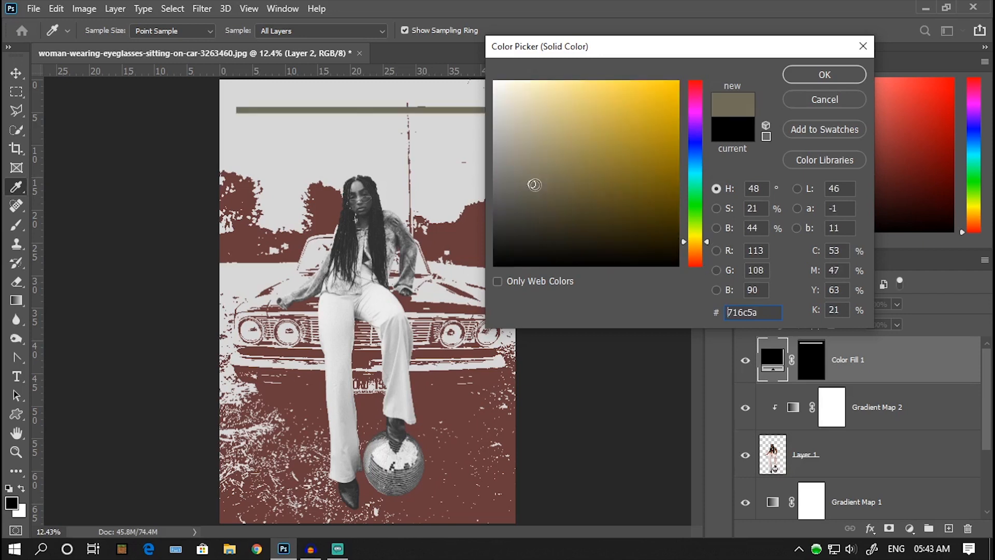
pyautogui.click(542, 133)
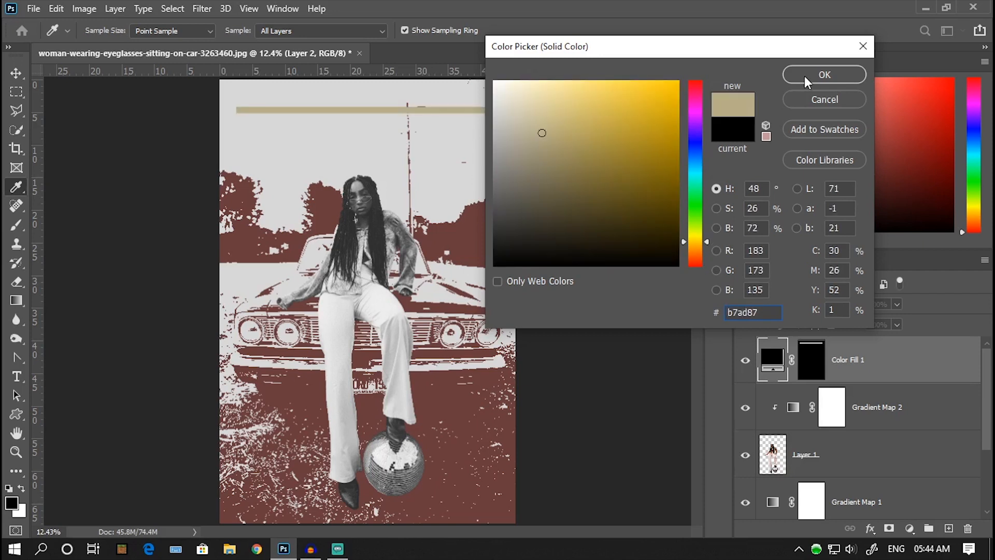
pyautogui.click(804, 75)
# Step: Duplicate the tan bar layer twice and move the copies below the original, spaced evenly about 1.111 in apart
pyautogui.hotkey('ctrl', 'j')
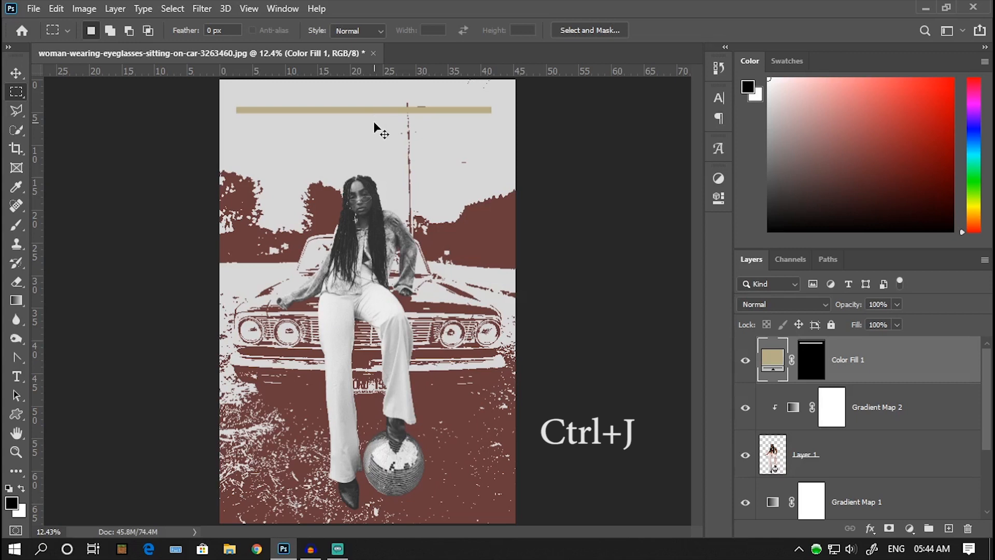
pyautogui.hotkey('ctrl', 'j')
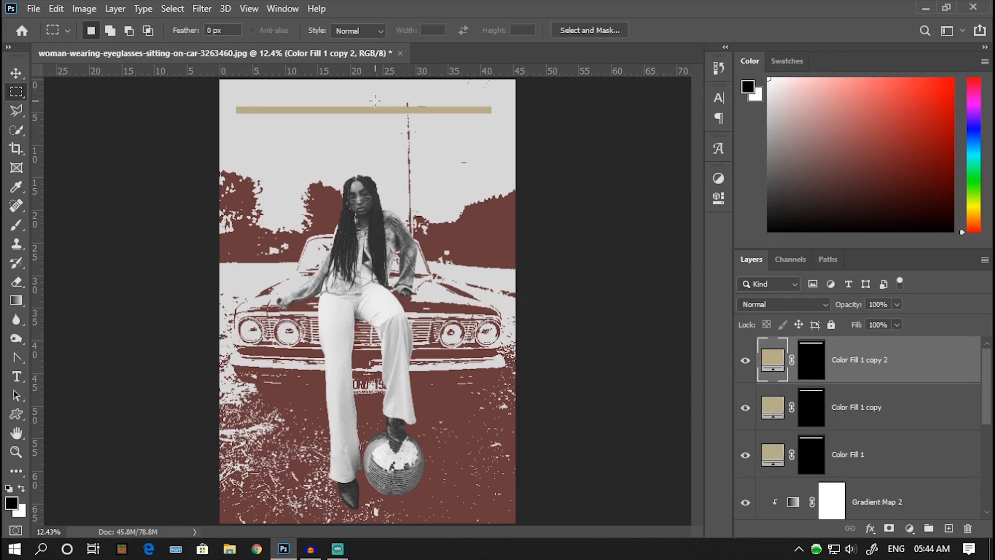
pyautogui.click(17, 75)
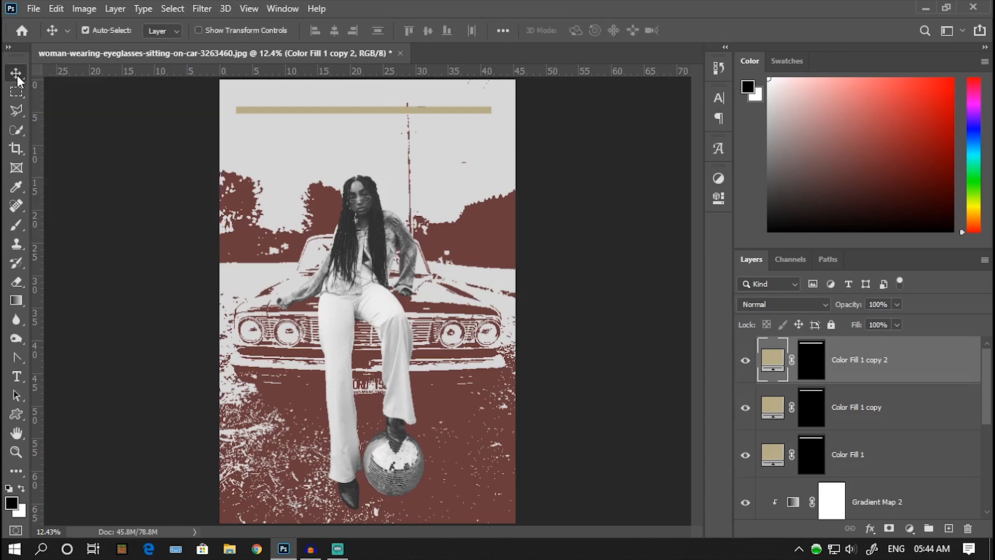
pyautogui.moveTo(333, 115); pyautogui.dragTo(340, 139)
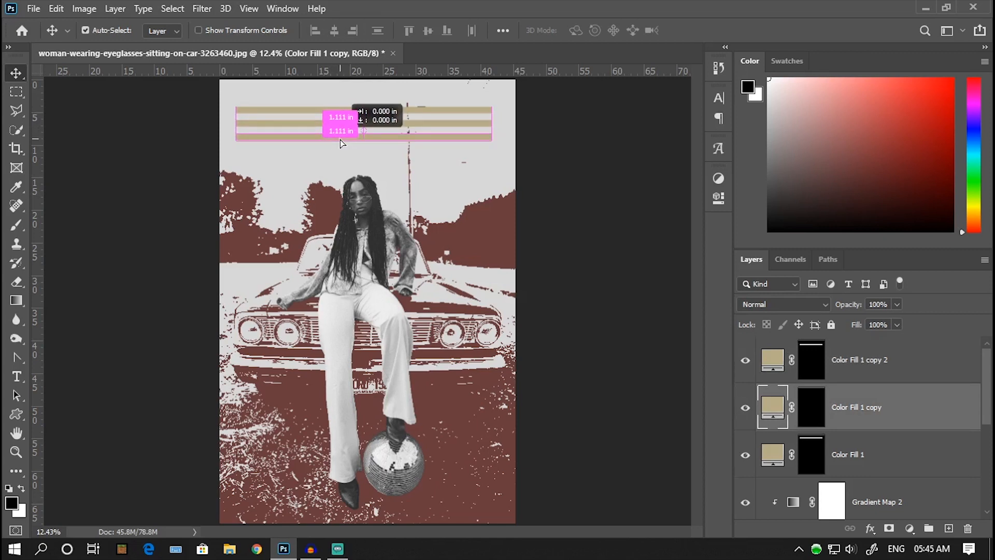
# Step: Merge the three tan bar layers into one and move the bars so only their ends show at the poster's left edge
pyautogui.moveTo(340, 139); pyautogui.dragTo(340, 140)
pyautogui.click(248, 8)
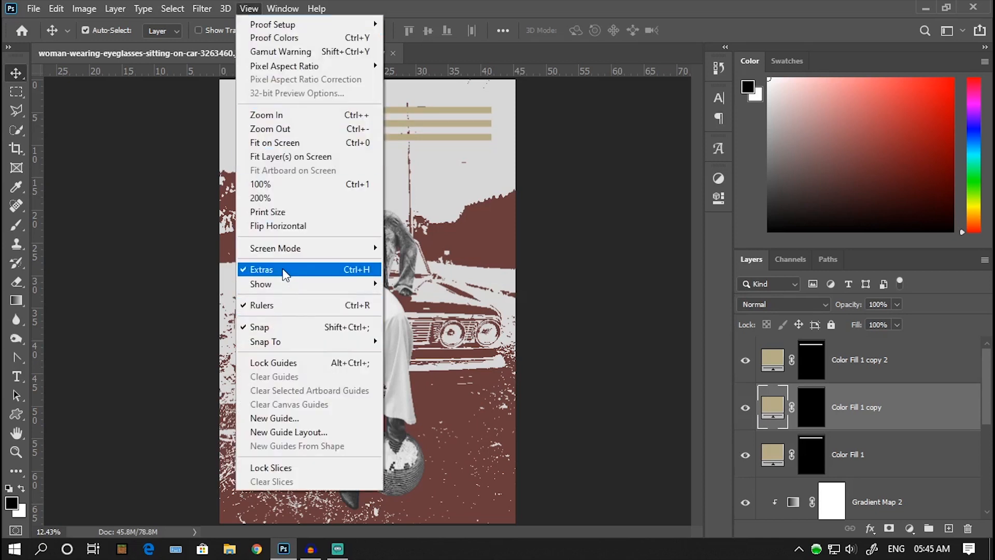
pyautogui.click(776, 366)
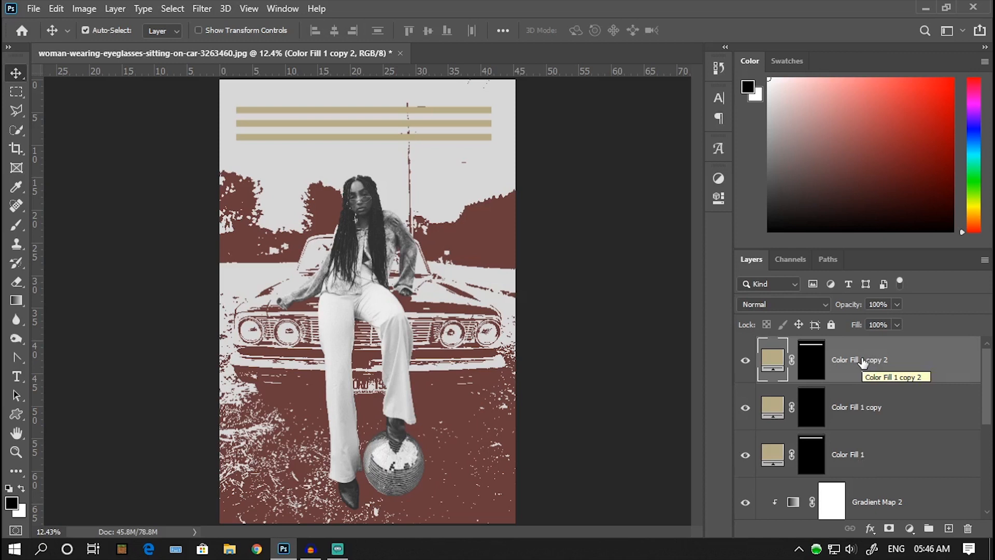
pyautogui.keyDown('shift'); pyautogui.click(858, 459); pyautogui.keyUp('shift')
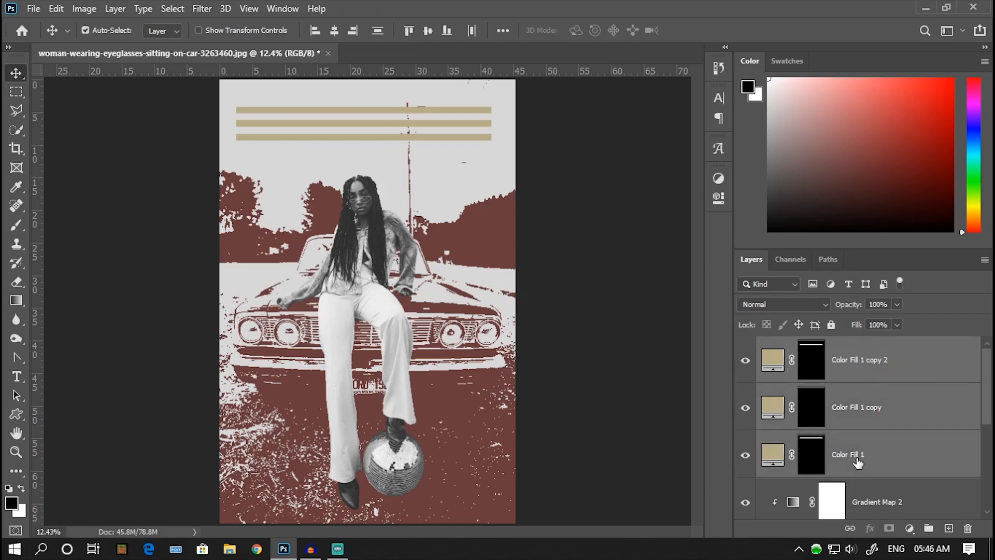
pyautogui.rightClick(858, 459)
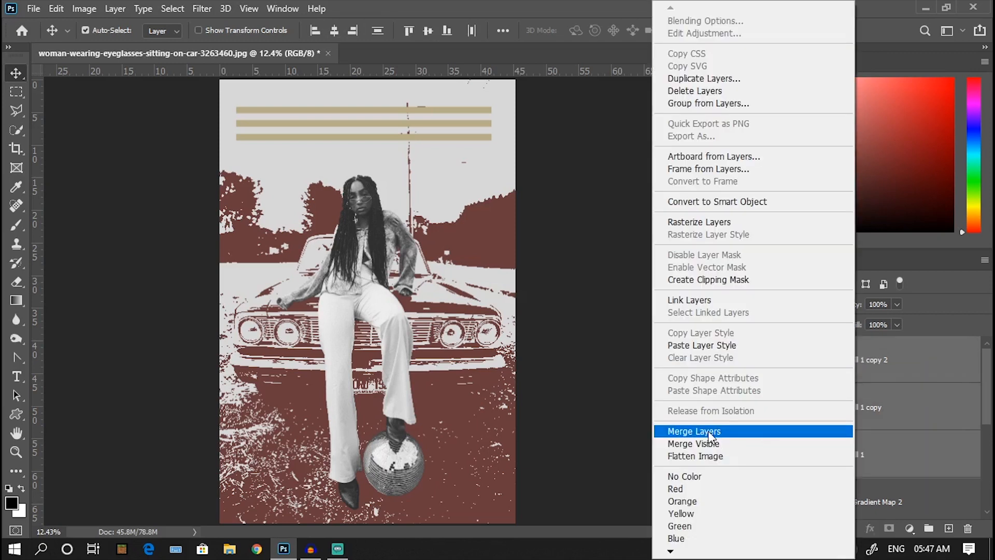
pyautogui.click(708, 431)
pyautogui.moveTo(366, 108); pyautogui.dragTo(150, 115)
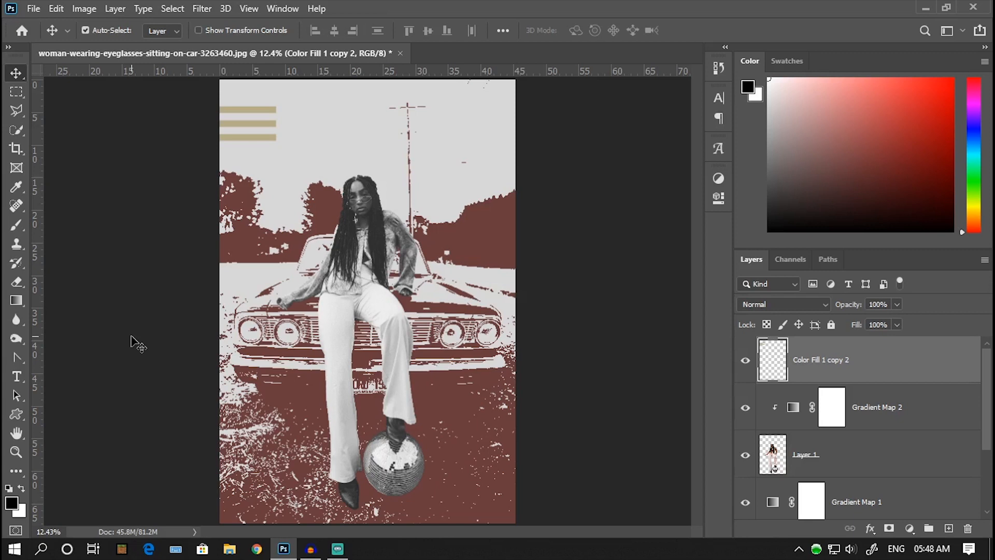
# Step: Add the two-line title So SCANDALOUS in Britannic Bold in the sky beside the tan bars
pyautogui.click(18, 375)
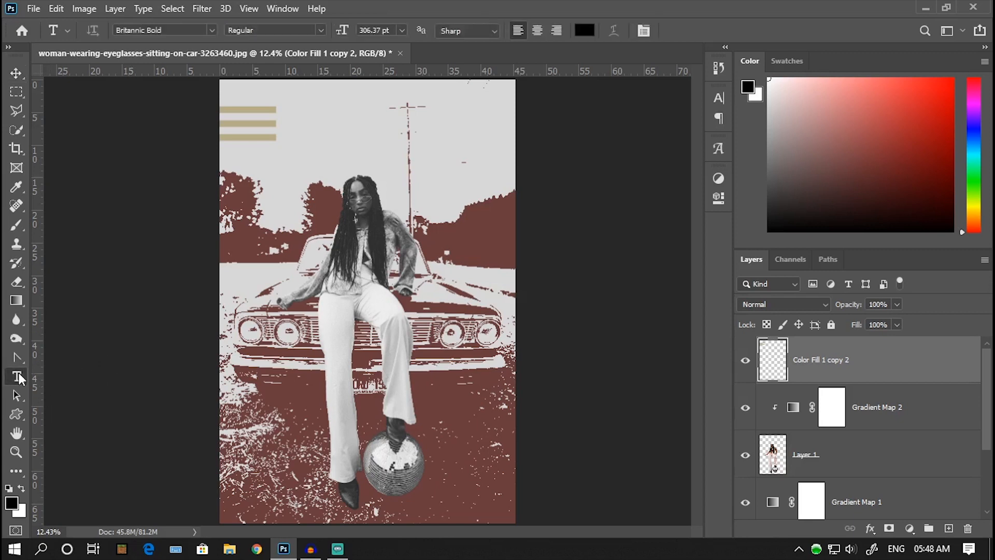
pyautogui.click(300, 130)
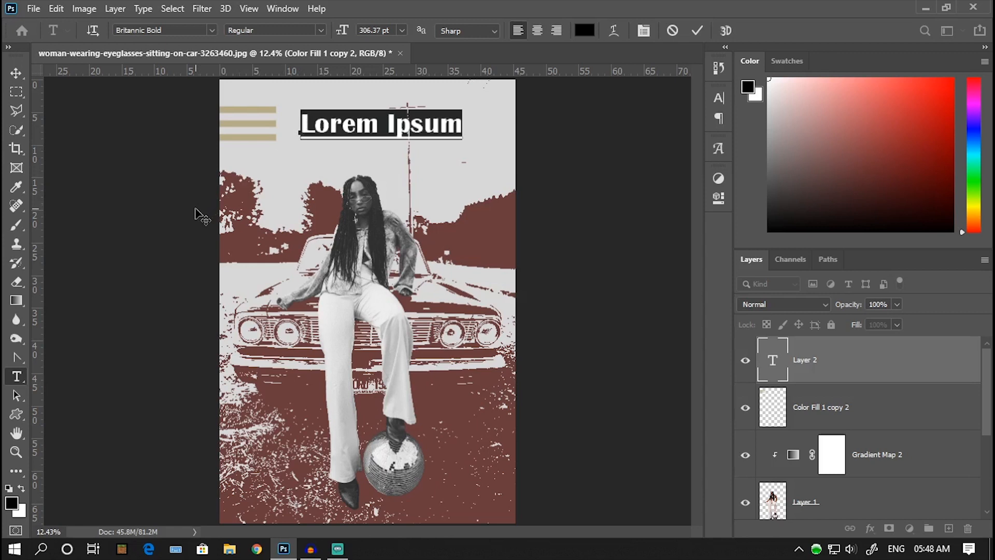
pyautogui.hotkey('ctrl', 'v')
pyautogui.moveTo(463, 155); pyautogui.dragTo(299, 121)
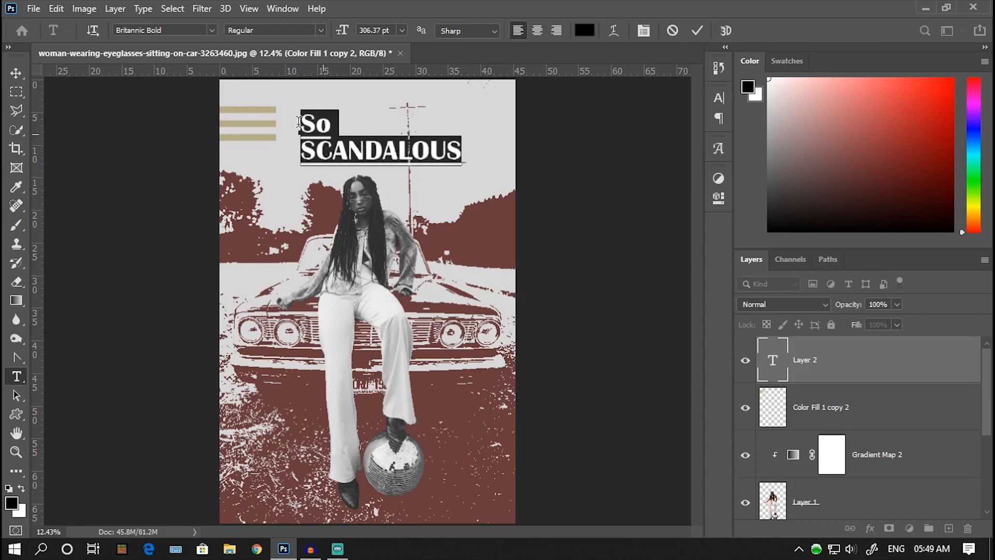
# Step: Reopen the floating character settings and dock them in the collapsed strip beside the canvas
pyautogui.click(719, 98)
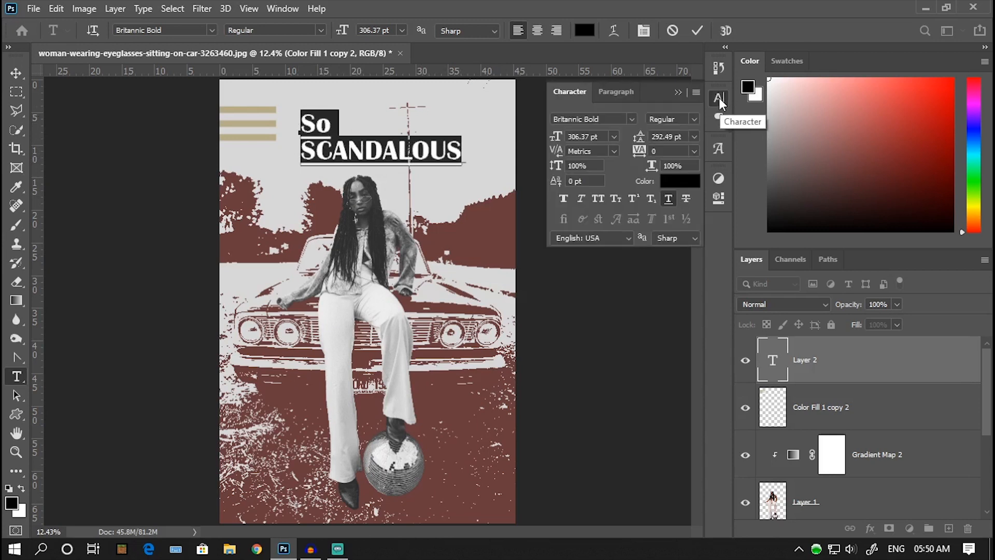
pyautogui.click(683, 98)
pyautogui.click(285, 8)
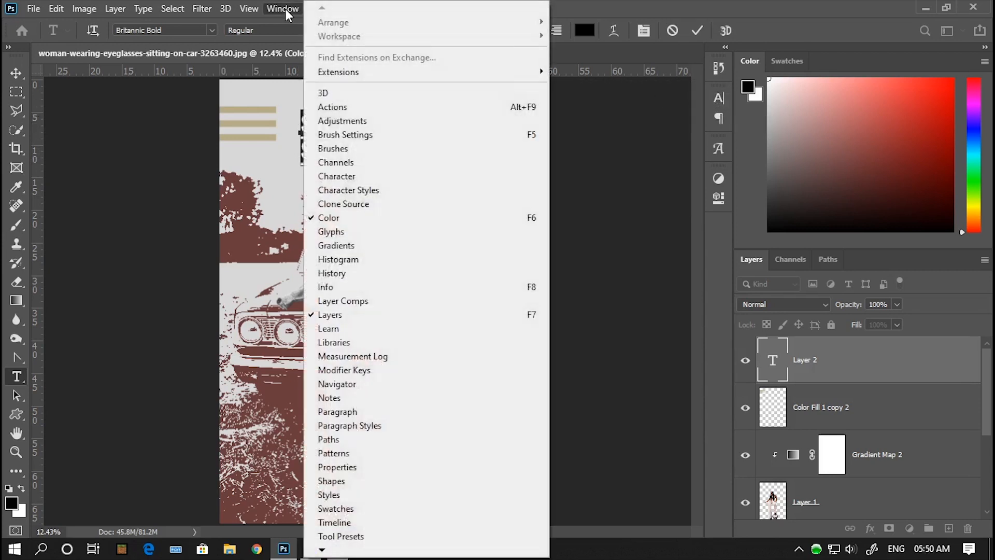
pyautogui.click(340, 177)
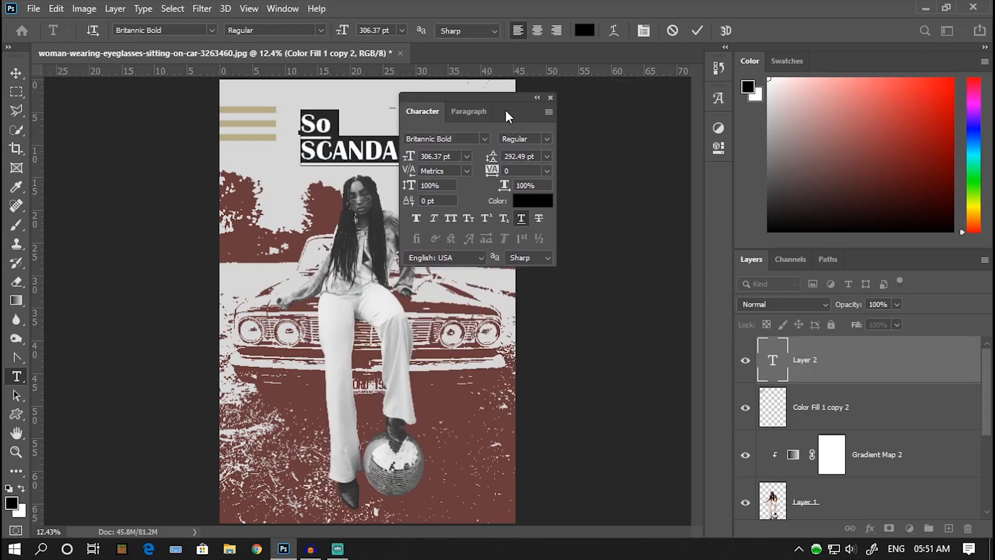
pyautogui.moveTo(505, 109); pyautogui.dragTo(719, 171)
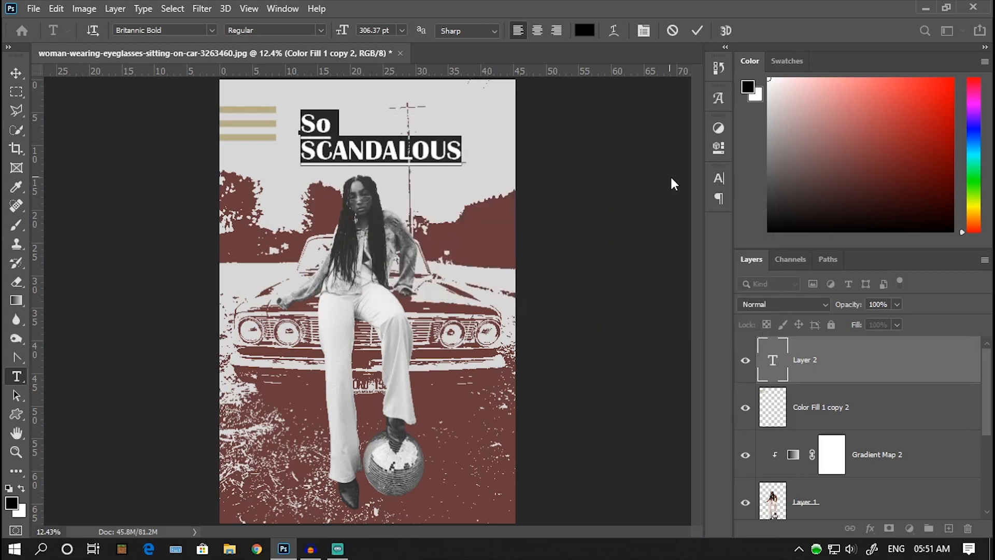
# Step: Set the underlined title to a font size of 350.37 pt with 355.49 pt leading
pyautogui.click(719, 181)
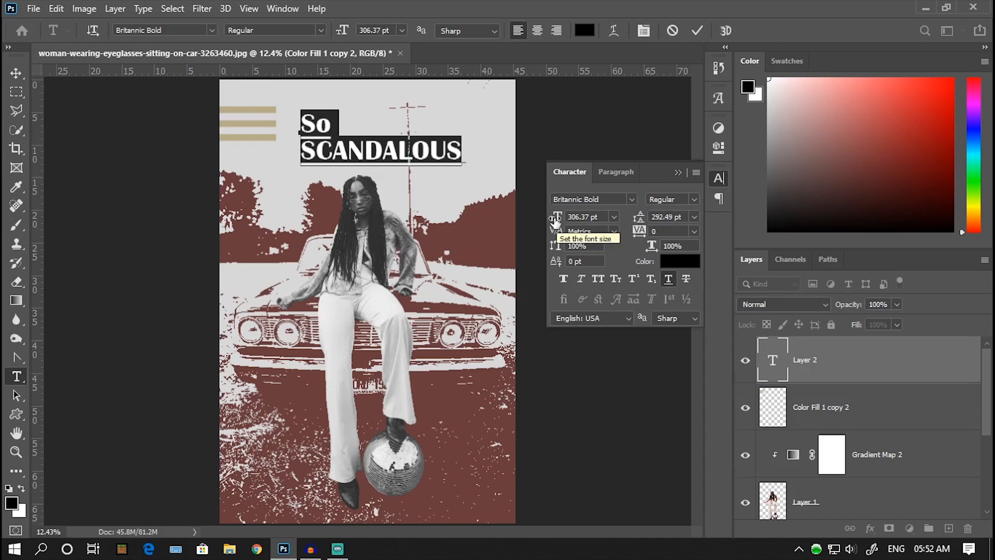
pyautogui.moveTo(555, 220); pyautogui.dragTo(638, 218)
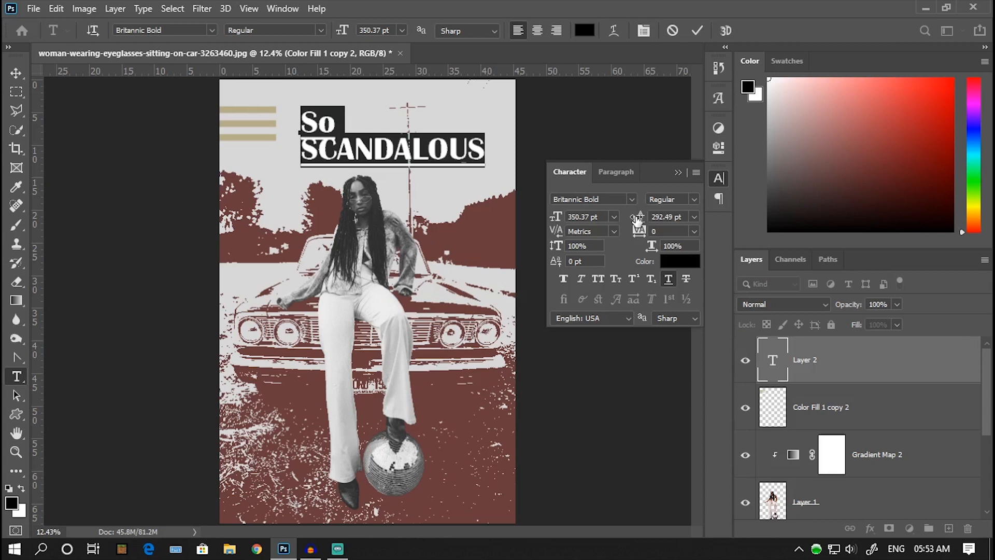
pyautogui.moveTo(638, 218); pyautogui.dragTo(670, 220)
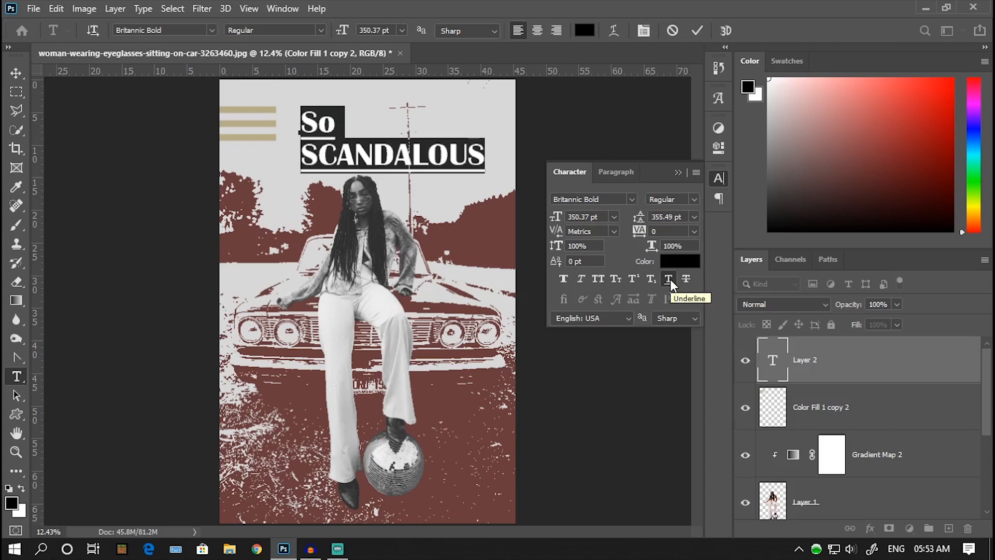
pyautogui.click(669, 279)
# Step: Recolour the title text with the tan b7ad87 sampled from the bars
pyautogui.click(677, 262)
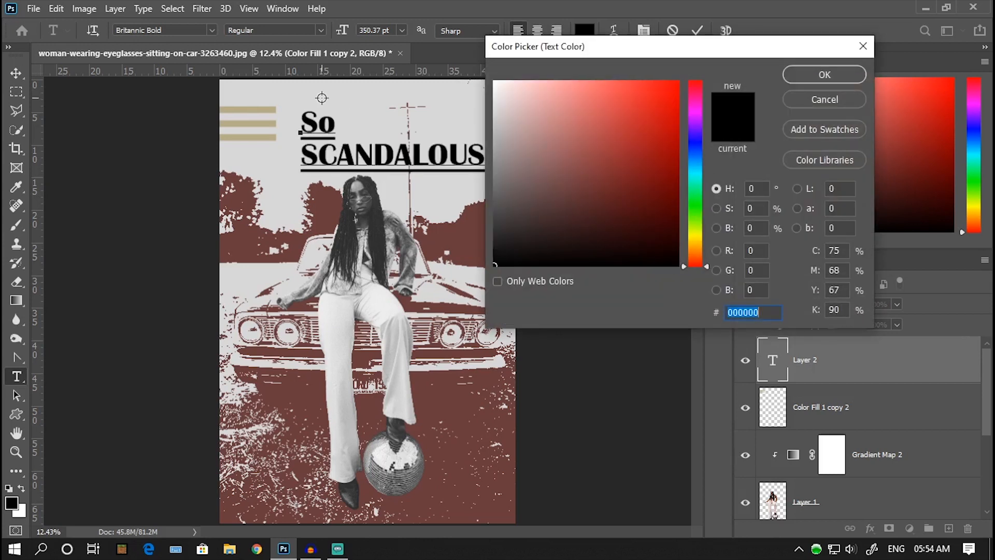
pyautogui.click(255, 109)
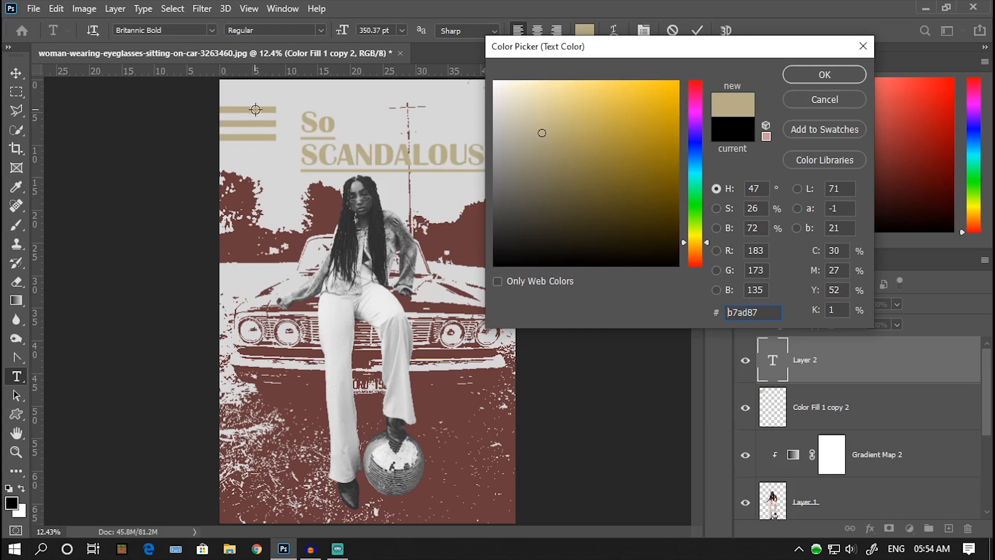
pyautogui.click(814, 74)
pyautogui.click(678, 172)
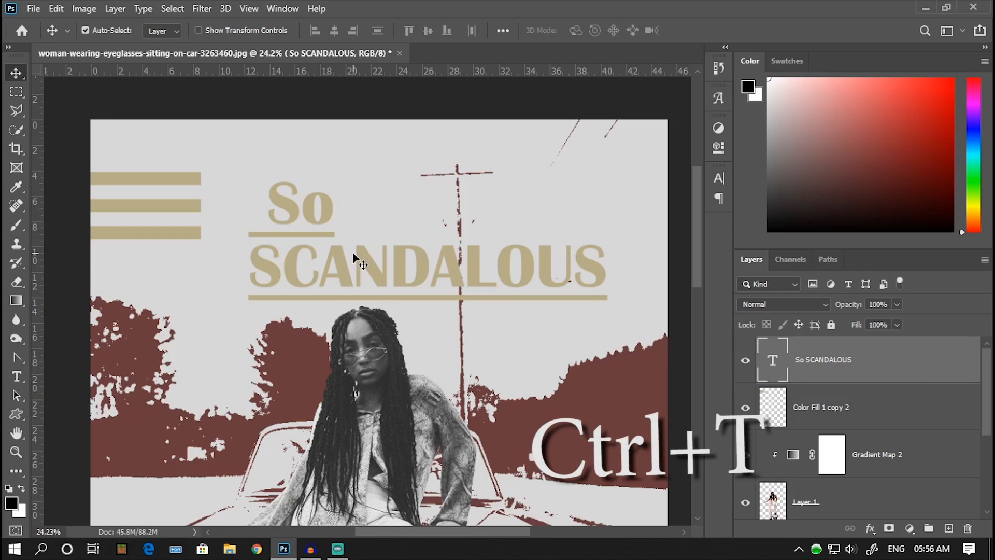
# Step: Rotate the So SCANDALOUS title by about -19.37° and place it across the top of the woman's head
pyautogui.hotkey('ctrl', 't')
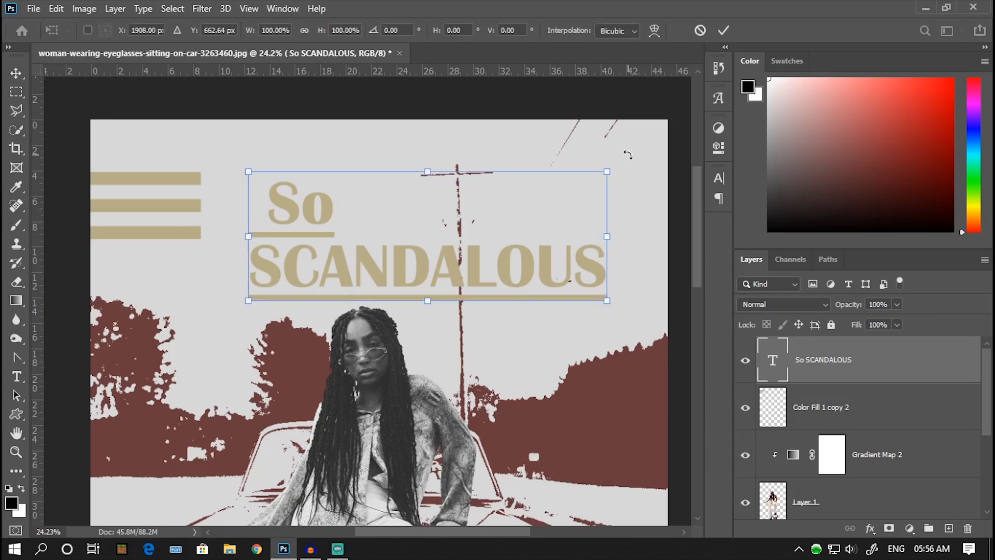
pyautogui.moveTo(628, 155); pyautogui.dragTo(556, 105)
pyautogui.moveTo(403, 229); pyautogui.dragTo(338, 273)
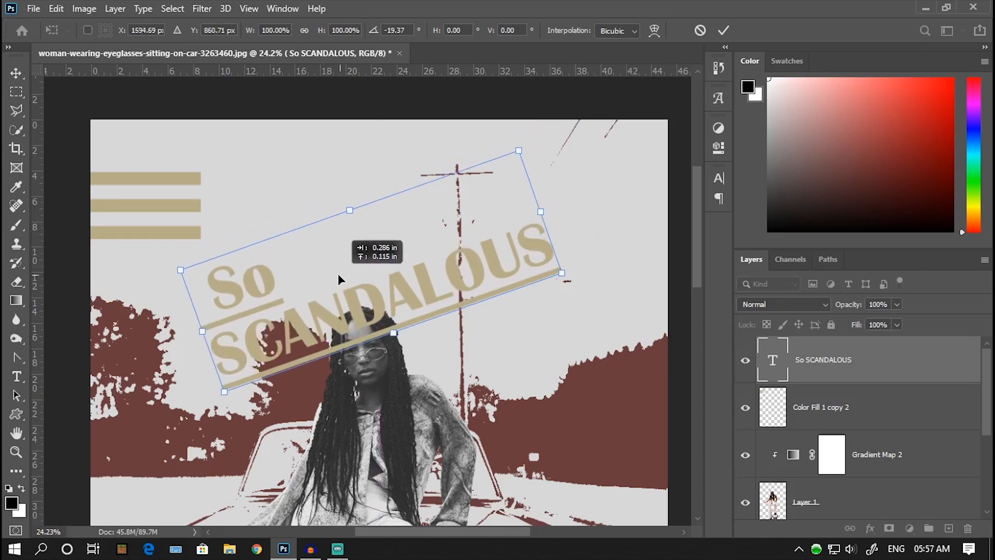
pyautogui.scroll(-1, 338, 264)
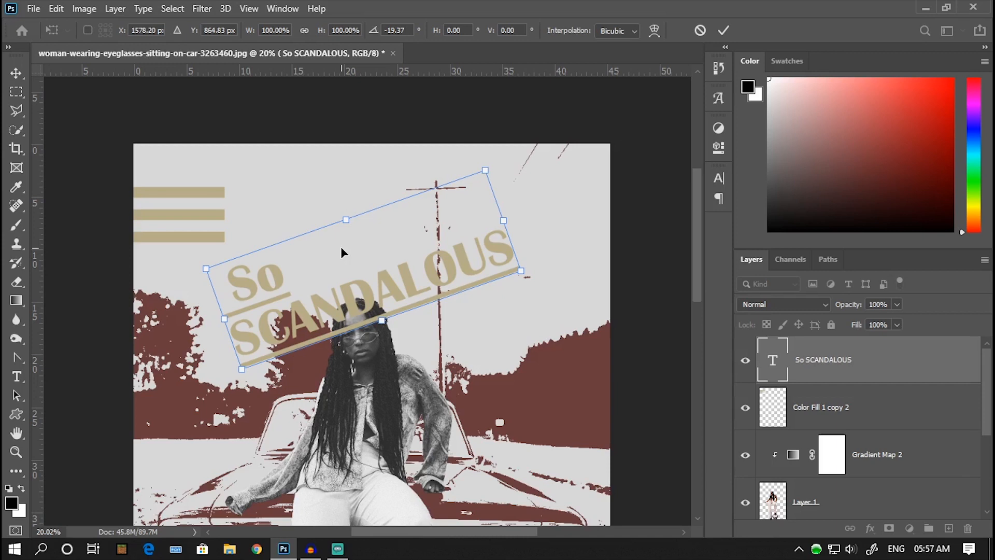
# Step: Skew the rotated title horizontally by about -13.80° and apply the transform
pyautogui.rightClick(341, 247)
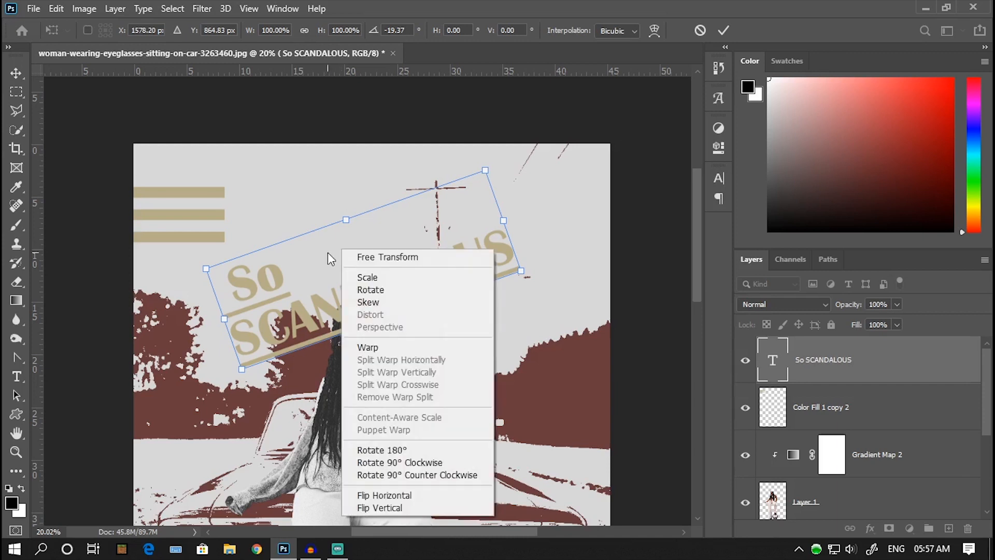
pyautogui.rightClick(327, 253)
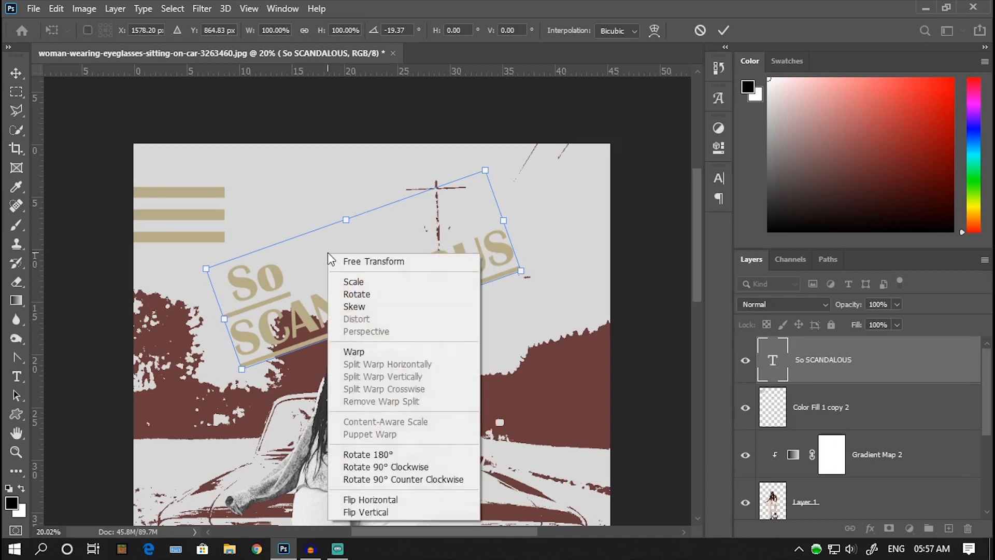
pyautogui.click(355, 308)
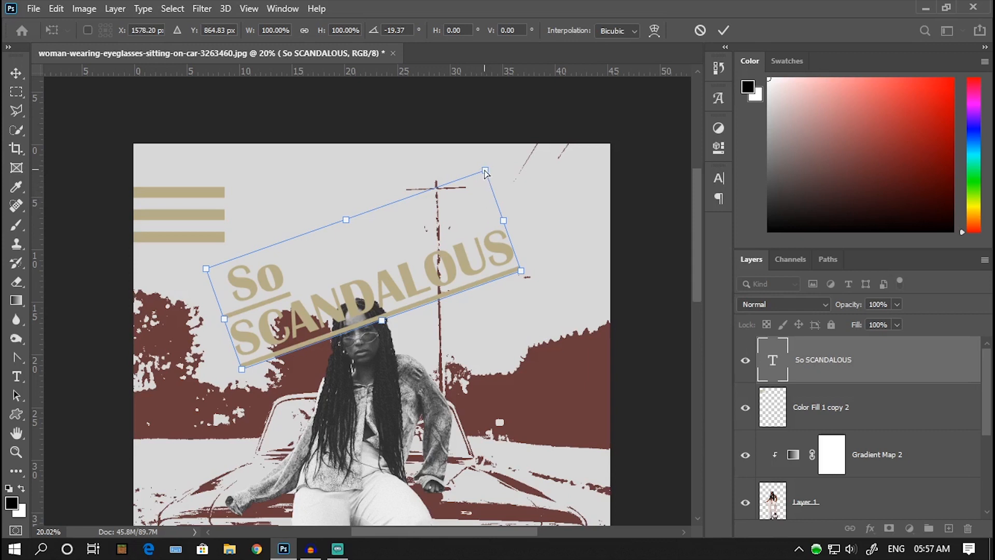
pyautogui.moveTo(486, 171); pyautogui.dragTo(510, 162)
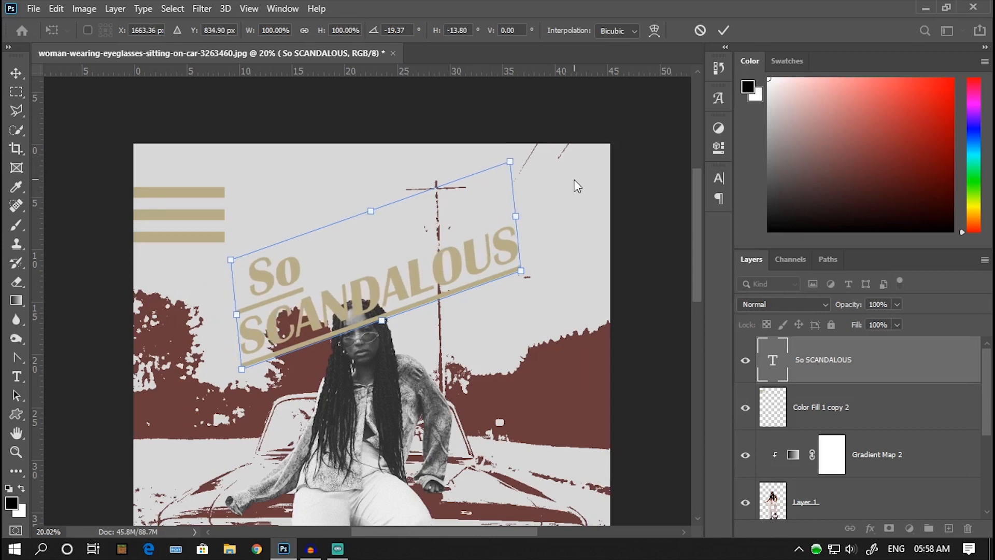
pyautogui.click(723, 28)
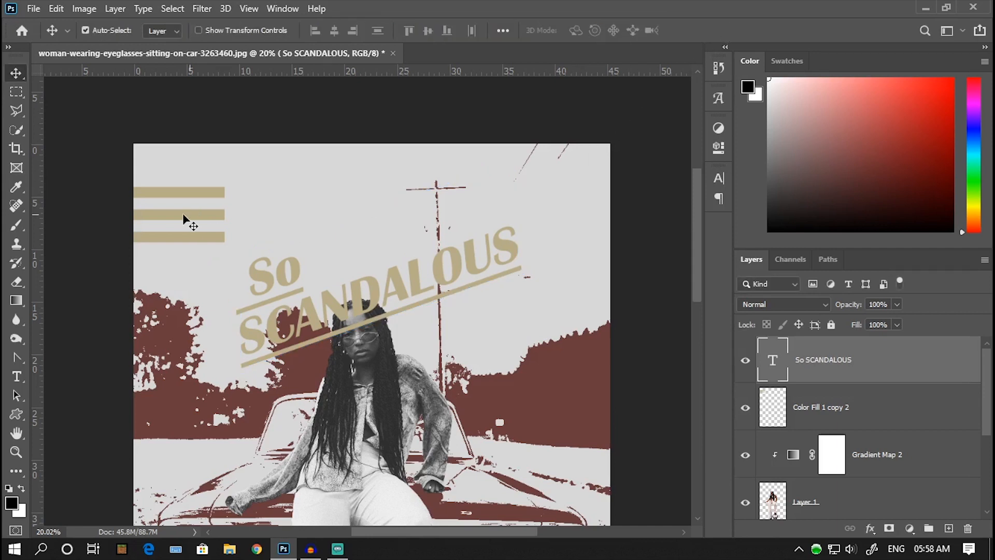
# Step: Move the merged tan bars down, rotate them by about -19.50° and place them just before the word So
pyautogui.moveTo(171, 218); pyautogui.dragTo(173, 285)
pyautogui.hotkey('ctrl', 't')
pyautogui.moveTo(253, 239); pyautogui.dragTo(215, 173)
pyautogui.moveTo(172, 240); pyautogui.dragTo(216, 293)
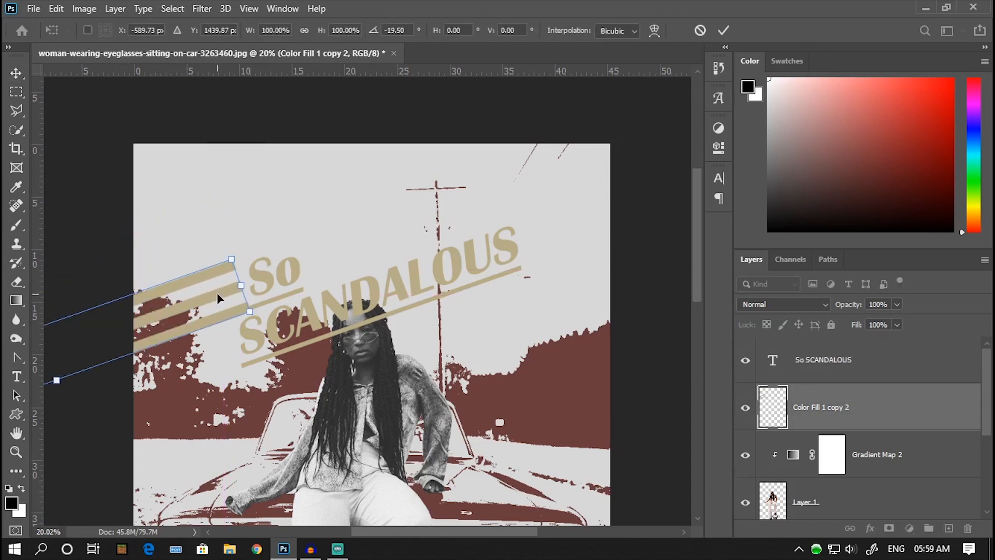
# Step: Skew the tan bars horizontally by about -14.35° so their ends match the title's slant, and apply the transform
pyautogui.rightClick(216, 292)
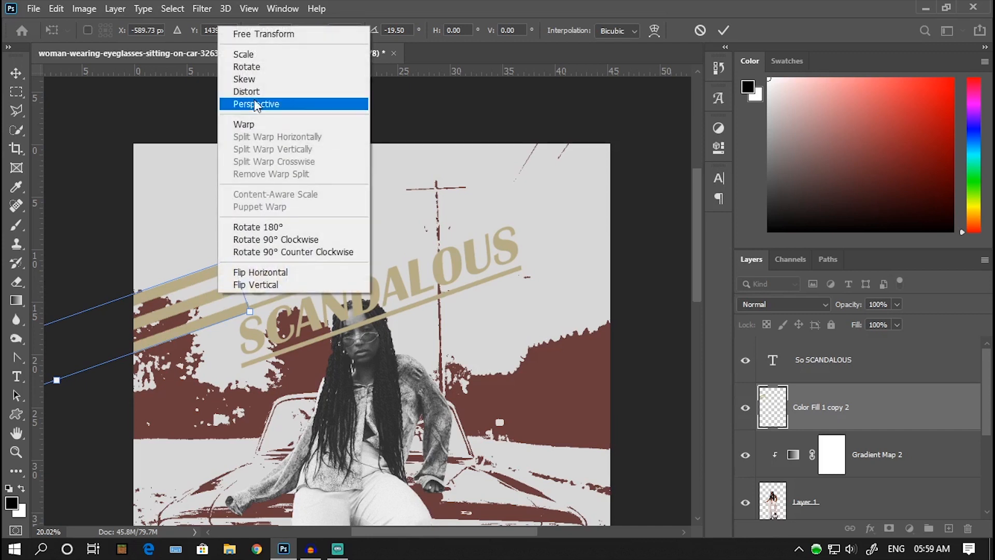
pyautogui.click(264, 81)
pyautogui.moveTo(231, 259); pyautogui.dragTo(246, 253)
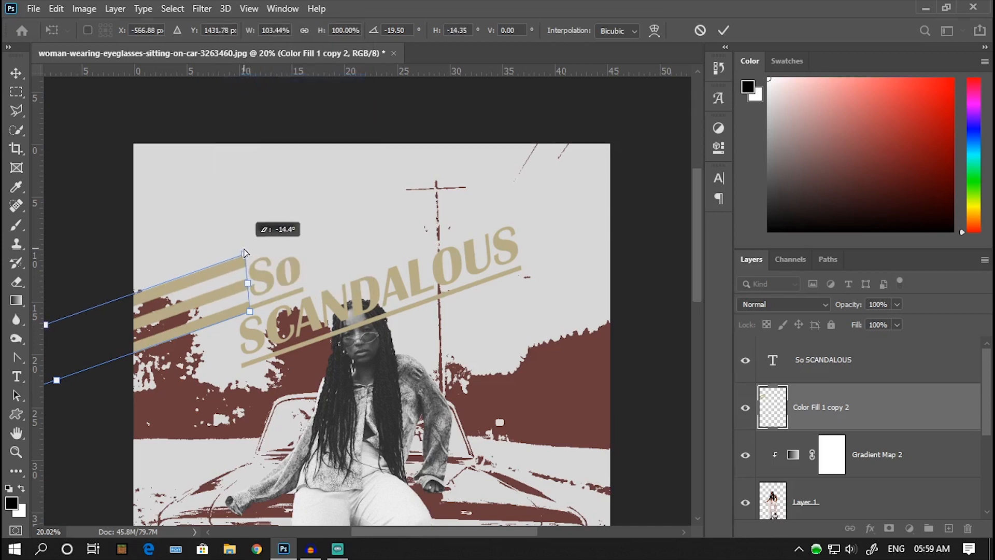
pyautogui.click(724, 31)
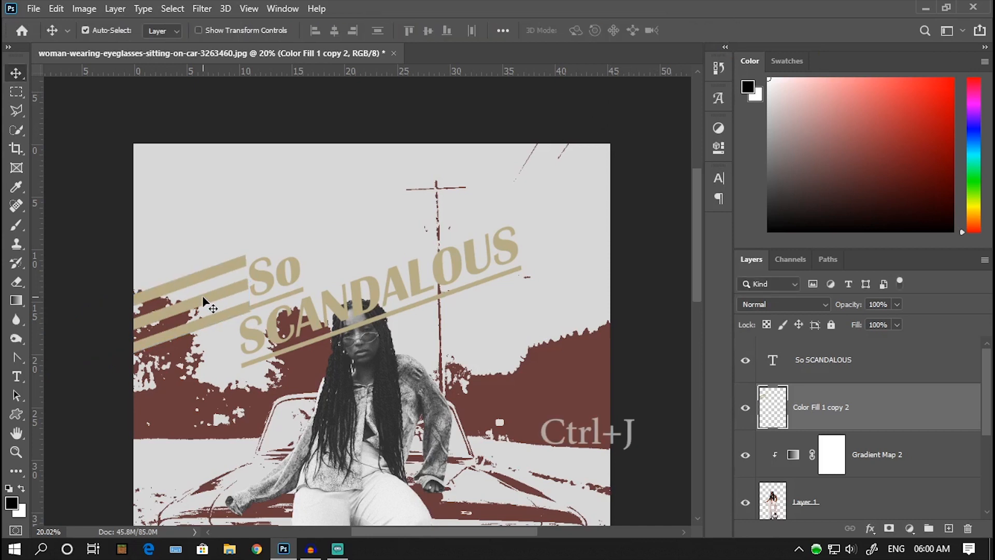
# Step: Duplicate the slanted bars, place the copy after SCANDALOUS at the poster's right edge and skew its ends to match the title
pyautogui.hotkey('ctrl', 'j')
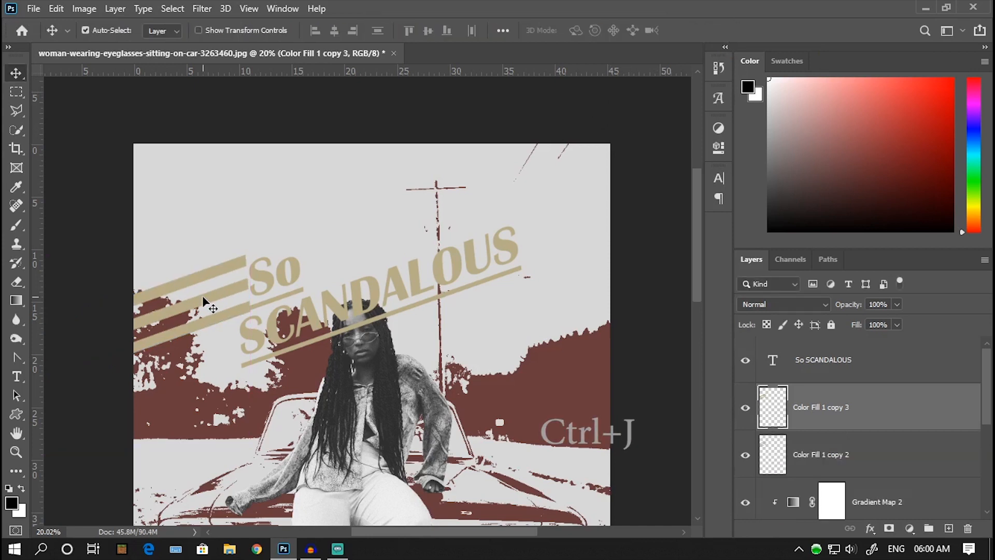
pyautogui.moveTo(205, 306); pyautogui.dragTo(619, 200)
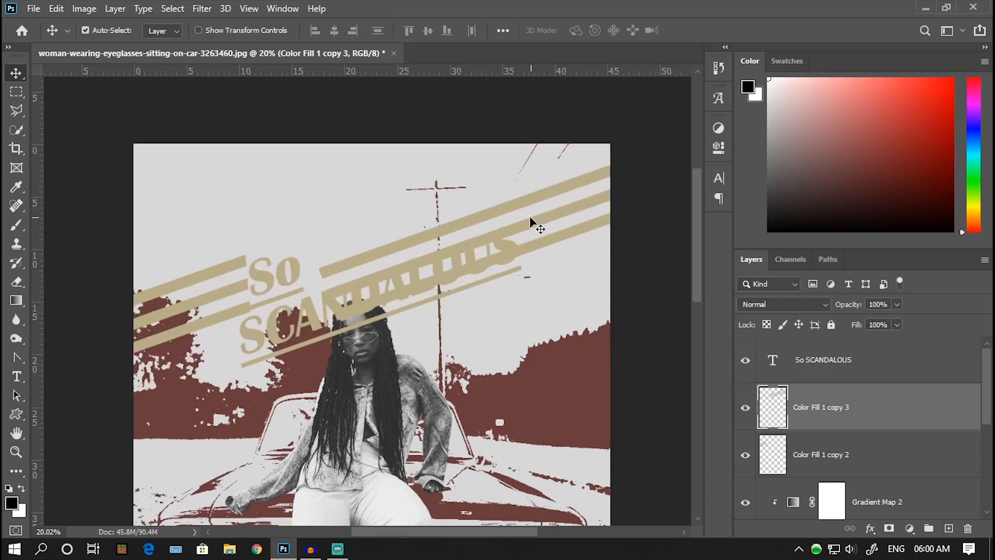
pyautogui.hotkey('ctrl', 't')
pyautogui.hscroll(3, 464, 206)
pyautogui.rightClick(480, 214)
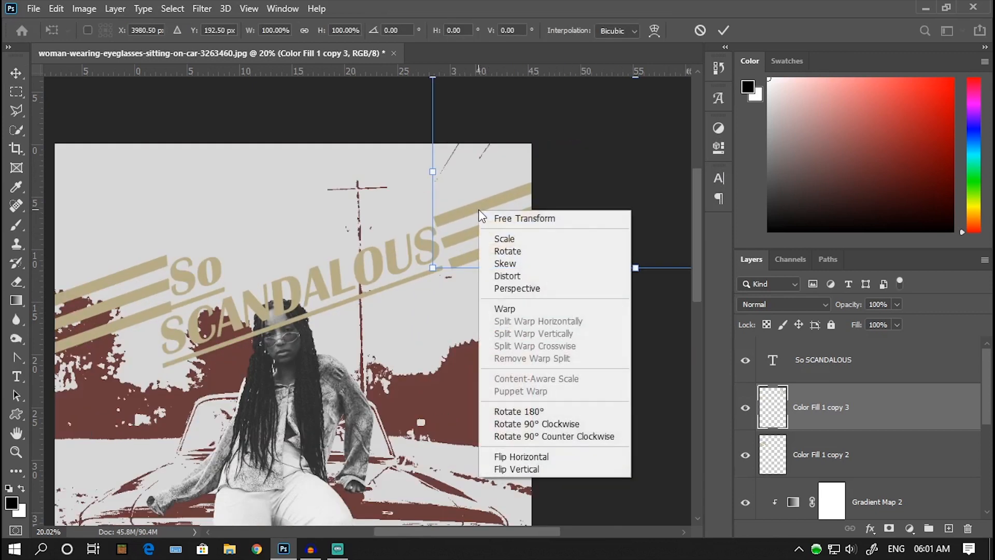
pyautogui.click(514, 263)
pyautogui.scroll(-1, 479, 229)
pyautogui.moveTo(442, 100); pyautogui.dragTo(487, 101)
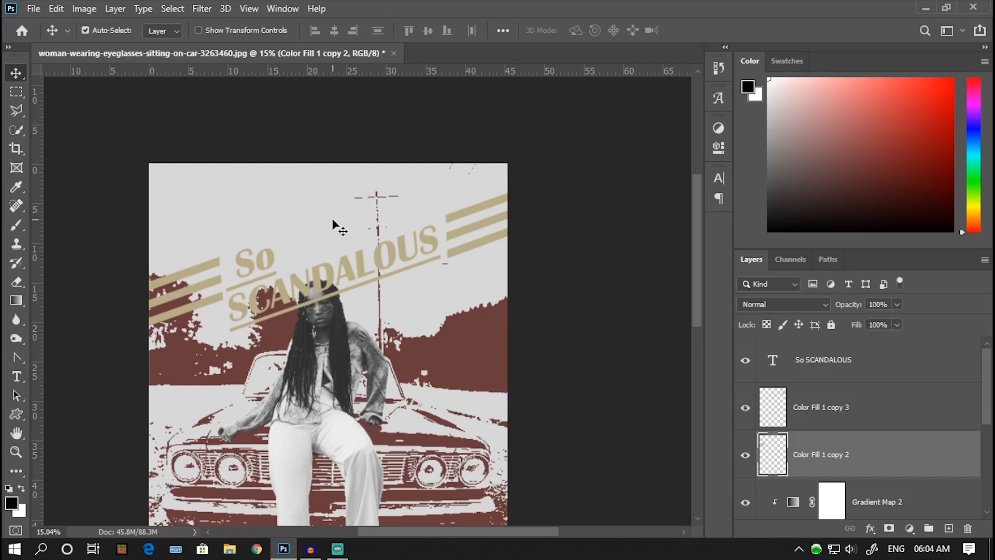
# Step: Add a Drop Shadow to the So SCANDALOUS title in blue #405571 with 100% opacity, 23 px distance, 100% spread and 4 px size
pyautogui.click(788, 366)
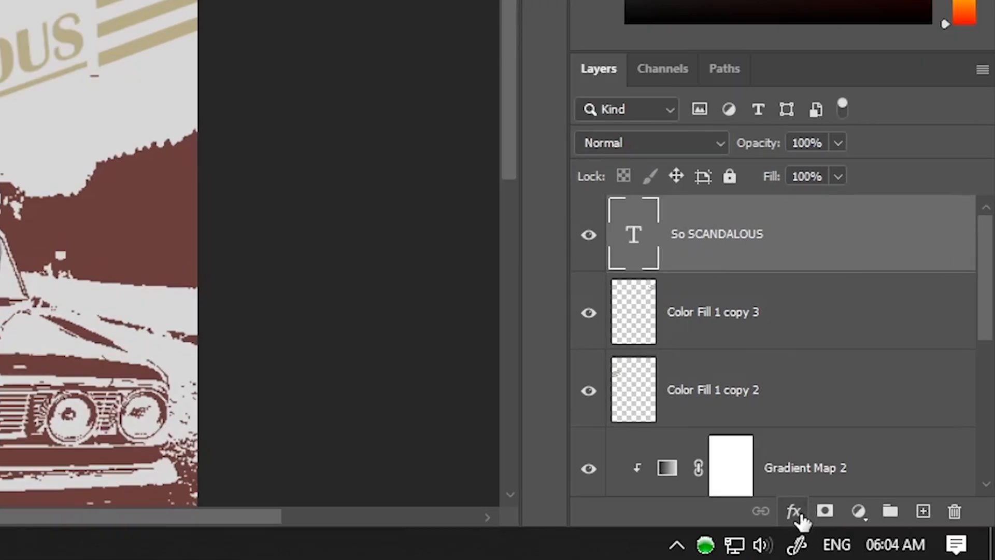
pyautogui.click(870, 528)
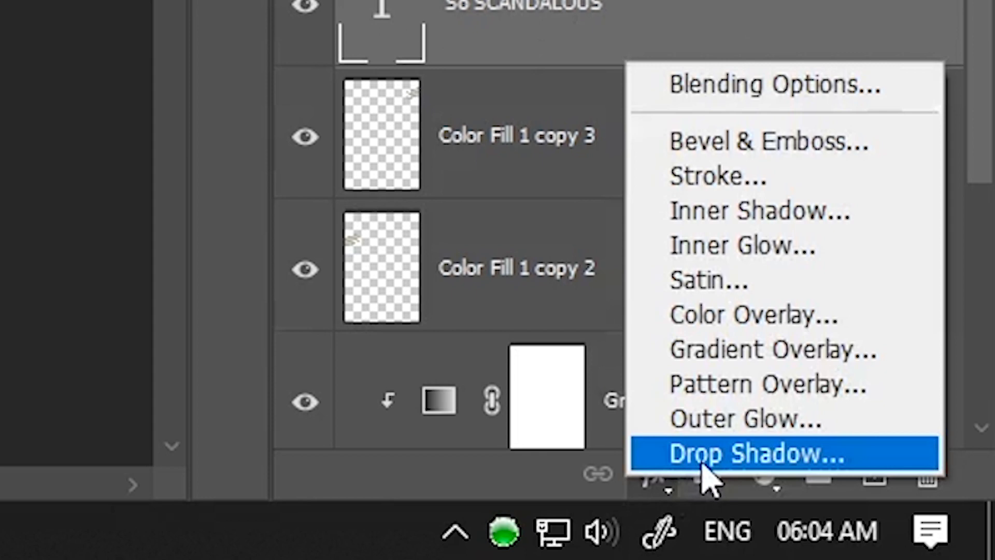
pyautogui.click(703, 464)
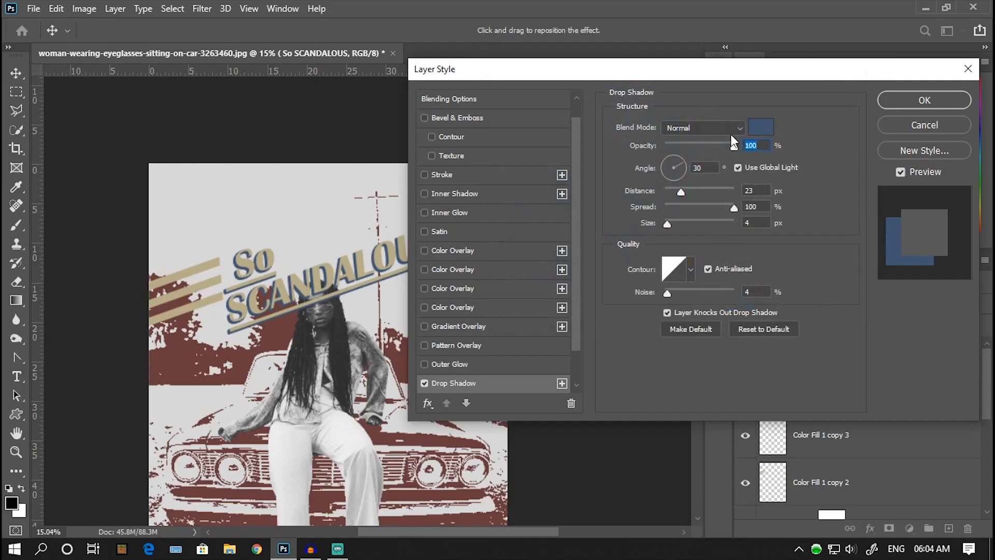
pyautogui.click(758, 129)
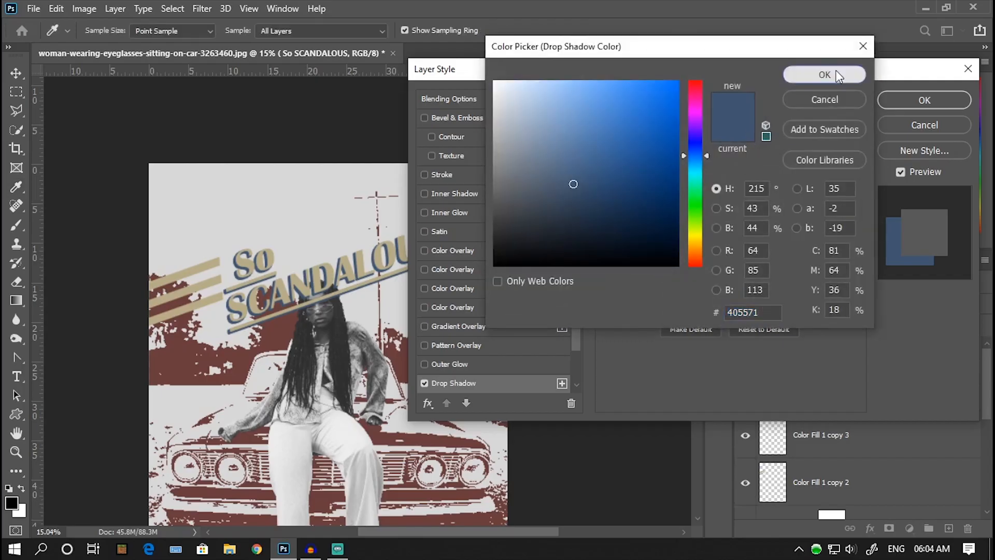
pyautogui.click(834, 74)
# Step: Add a second Drop Shadow to the title's layer style and set its colour to dark red #4d2d2d
pyautogui.scroll(-2, 539, 320)
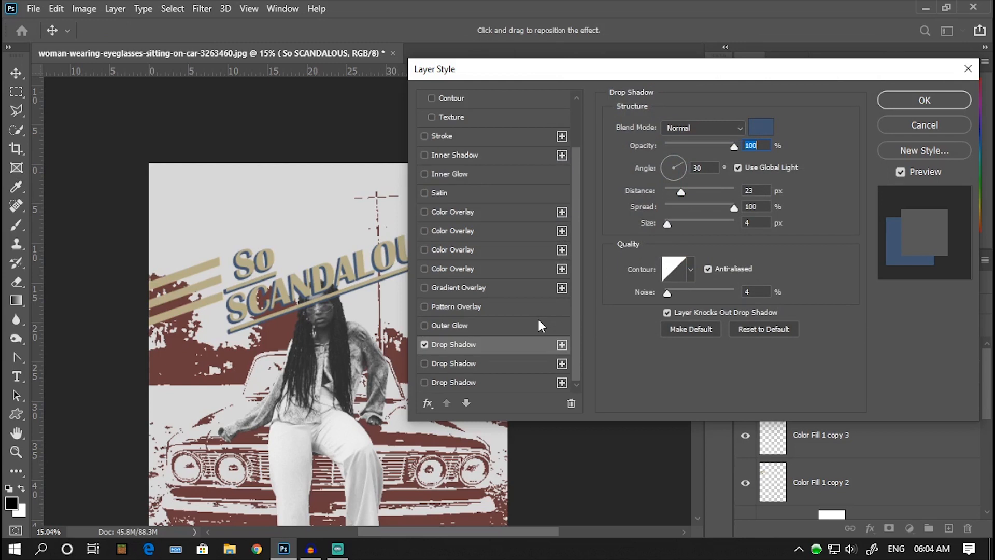
pyautogui.click(562, 345)
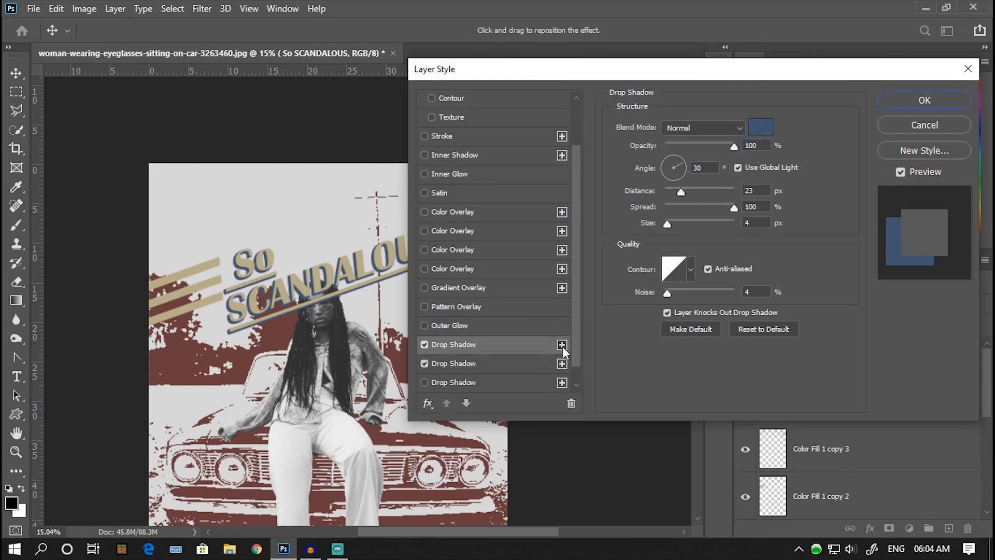
pyautogui.click(507, 366)
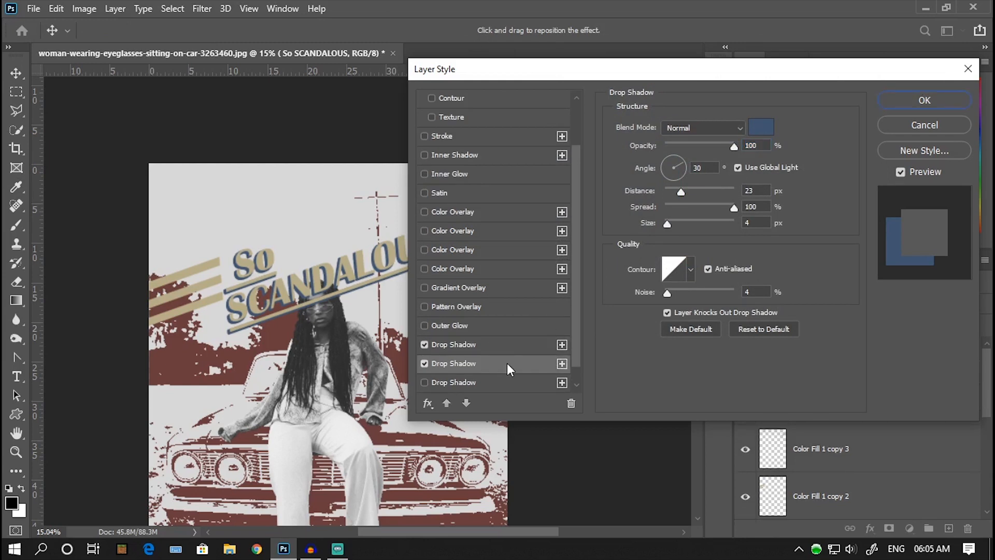
pyautogui.click(755, 127)
pyautogui.click(570, 211)
pyautogui.moveTo(695, 155); pyautogui.dragTo(695, 80)
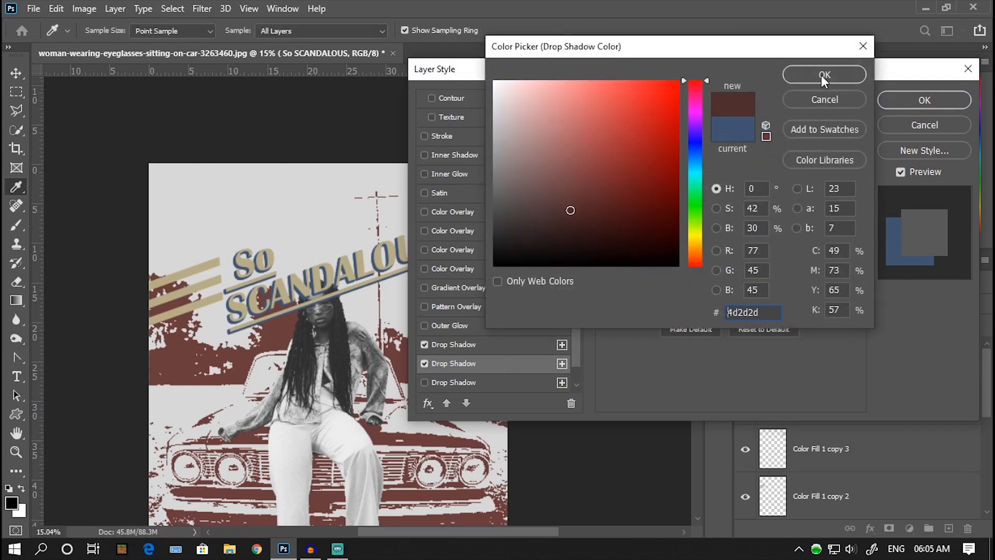
pyautogui.click(822, 74)
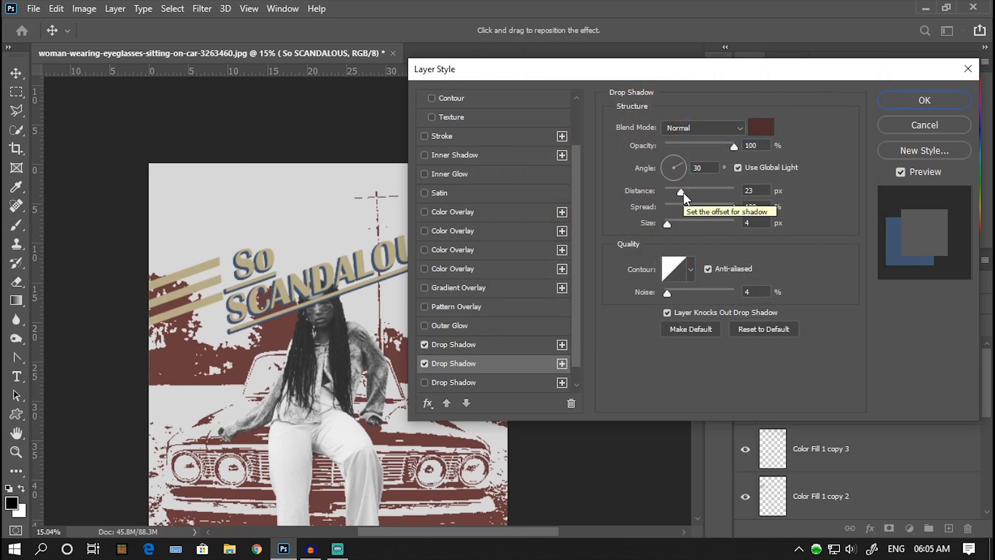
# Step: Increase the distance of the dark red shadow, set the shadow angle to 66° and apply the title's layer style
pyautogui.moveTo(683, 192); pyautogui.dragTo(698, 192)
pyautogui.click(683, 158)
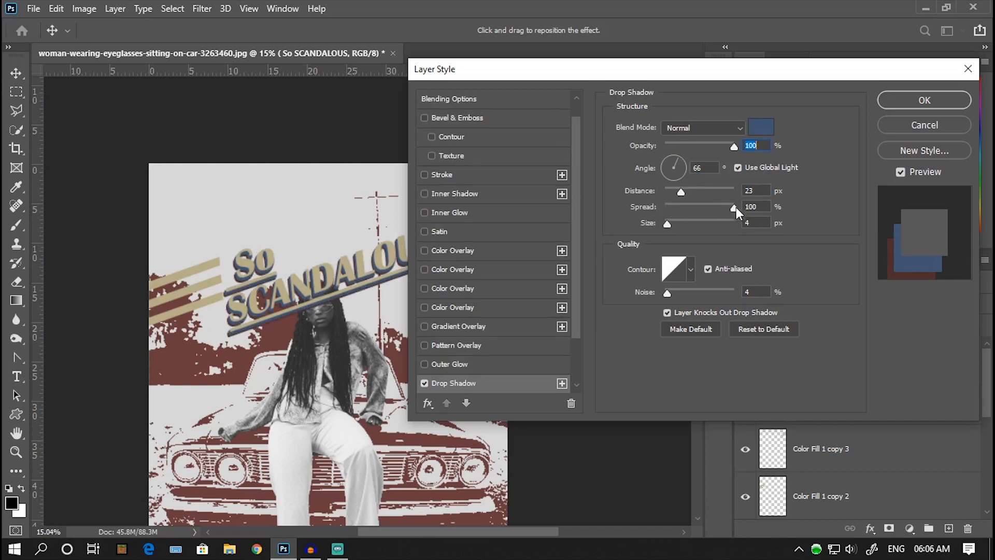
pyautogui.click(913, 98)
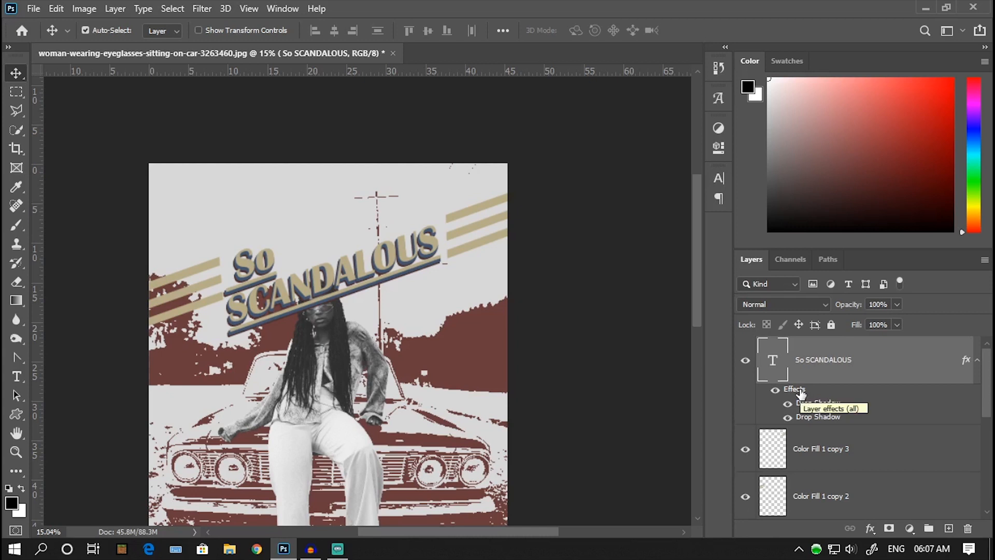
# Step: Copy the title's layer style and paste it onto the Color Fill 1 copy 3 bars after SCANDALOUS
pyautogui.rightClick(873, 361)
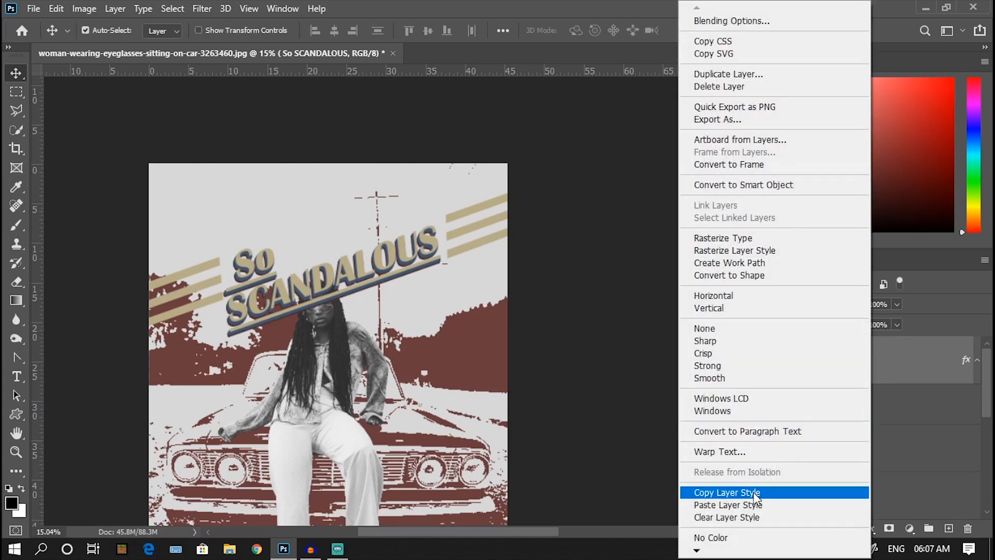
pyautogui.click(756, 492)
pyautogui.scroll(-2, 863, 367)
pyautogui.click(863, 366)
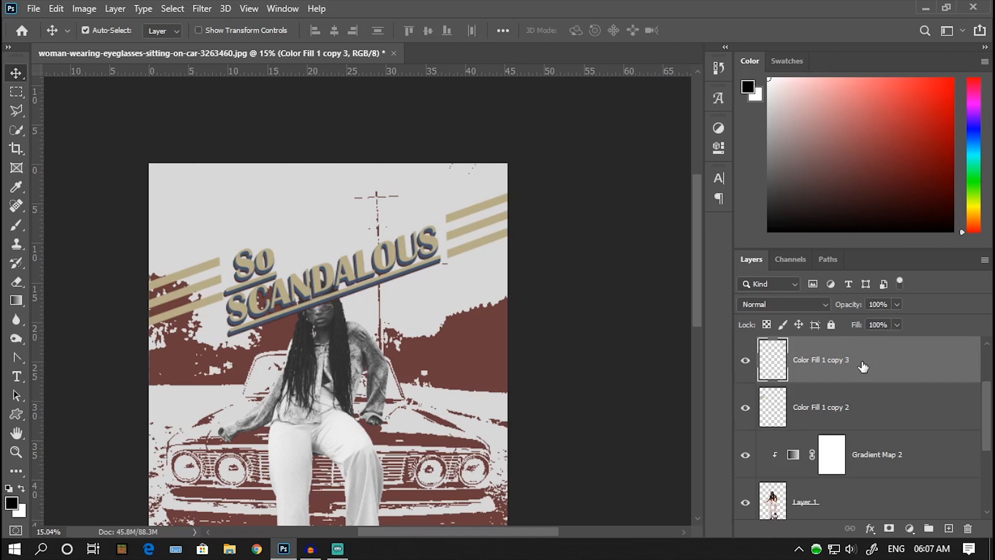
pyautogui.rightClick(859, 359)
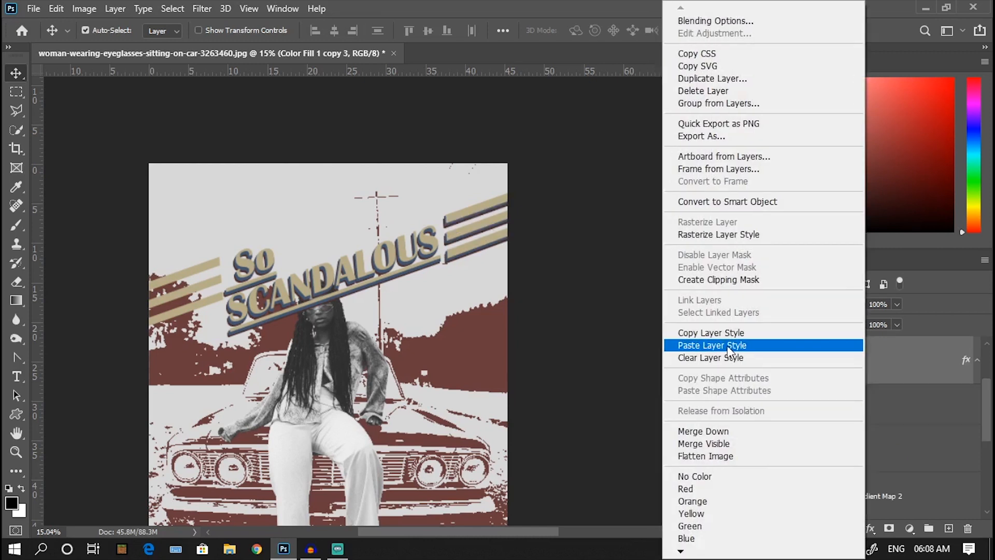
pyautogui.click(730, 345)
# Step: Paste the copied drop shadow style onto the Color Fill 1 copy 2 bars before the word So
pyautogui.click(808, 448)
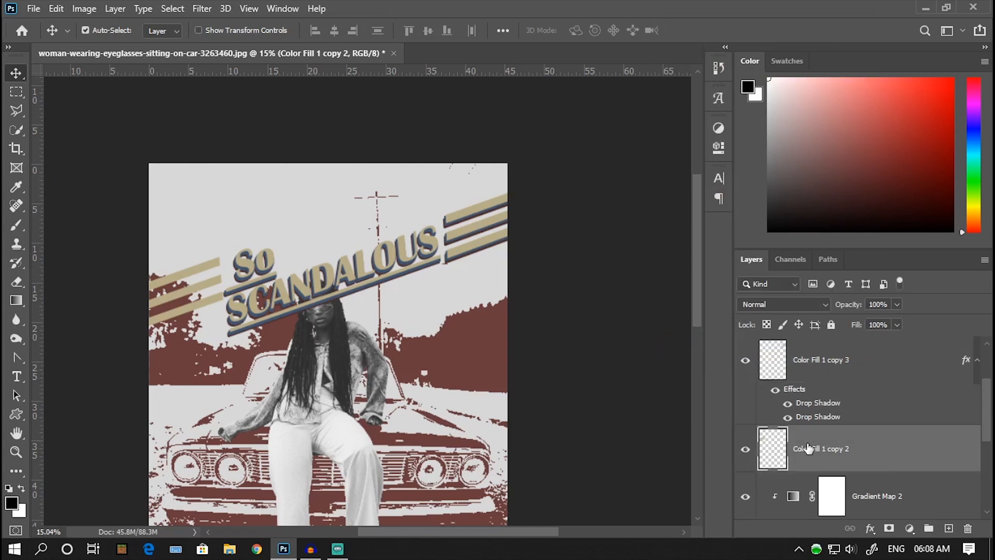
pyautogui.rightClick(879, 447)
pyautogui.click(855, 401)
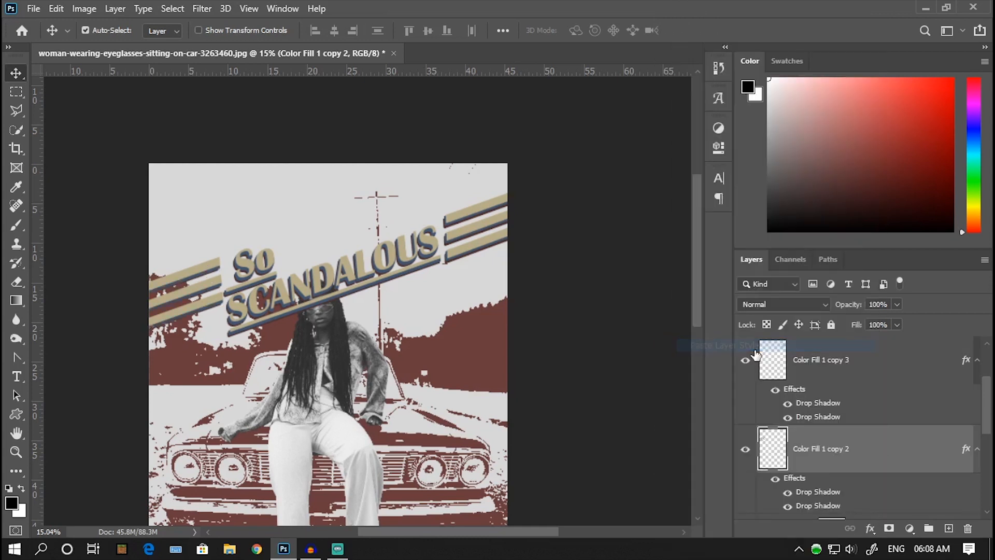
# Step: Select the title and both bar layers and move them below Layer 1 so the woman stands in front of them
pyautogui.scroll(2, 788, 369)
pyautogui.keyDown('shift'); pyautogui.click(789, 369); pyautogui.keyUp('shift')
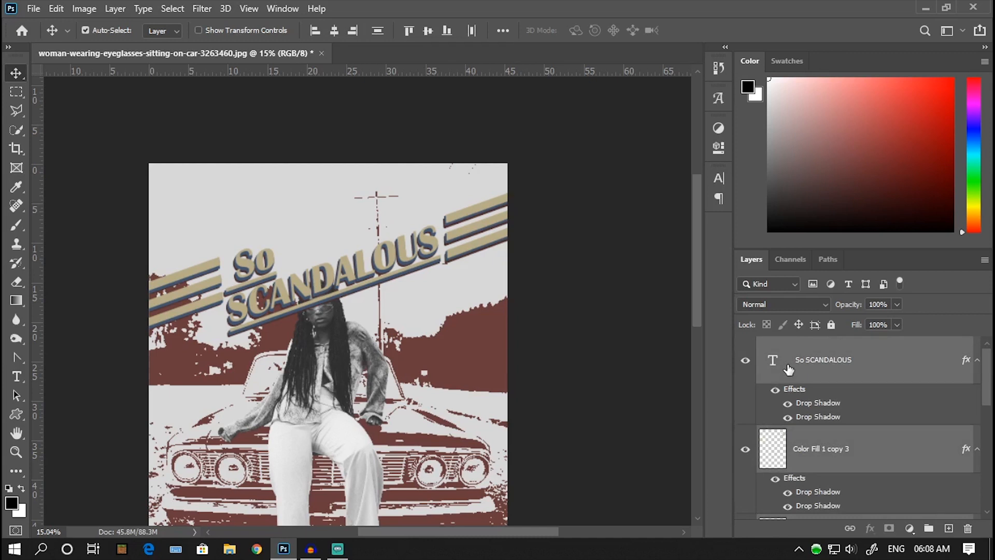
pyautogui.moveTo(788, 368); pyautogui.dragTo(810, 428)
pyautogui.scroll(-2, 489, 270)
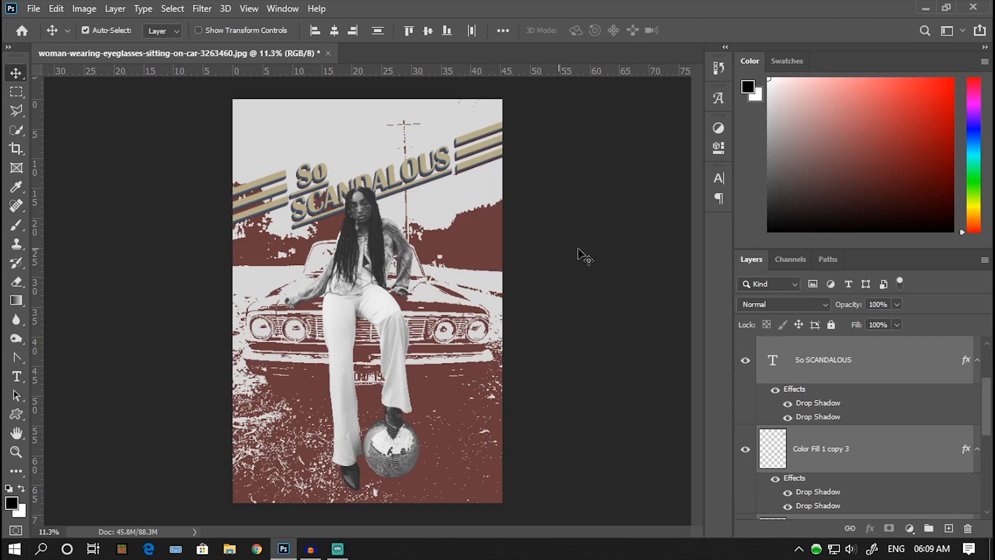
# Step: Create a white Solid Color fill layer at the top of the layer stack and rasterize it
pyautogui.moveTo(815, 341); pyautogui.dragTo(815, 343)
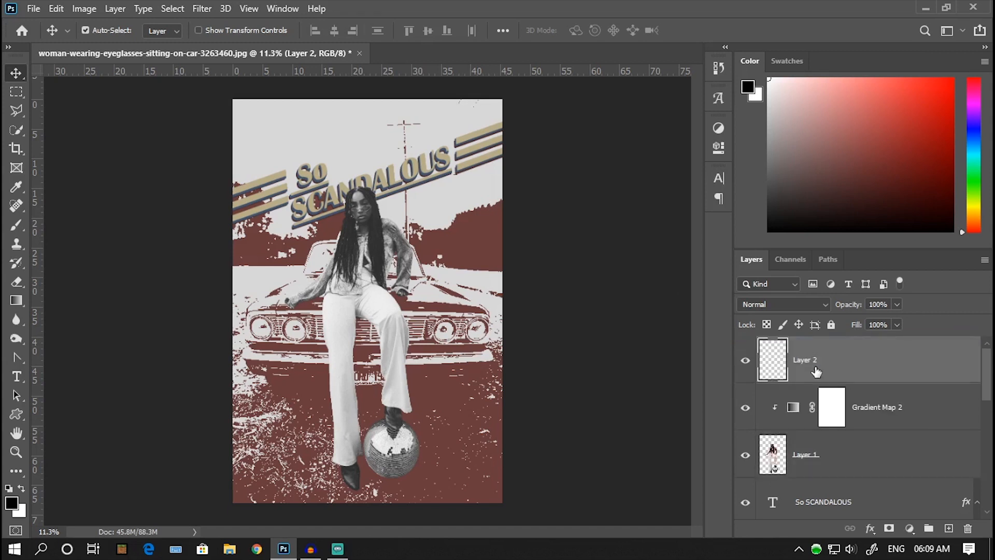
pyautogui.click(910, 529)
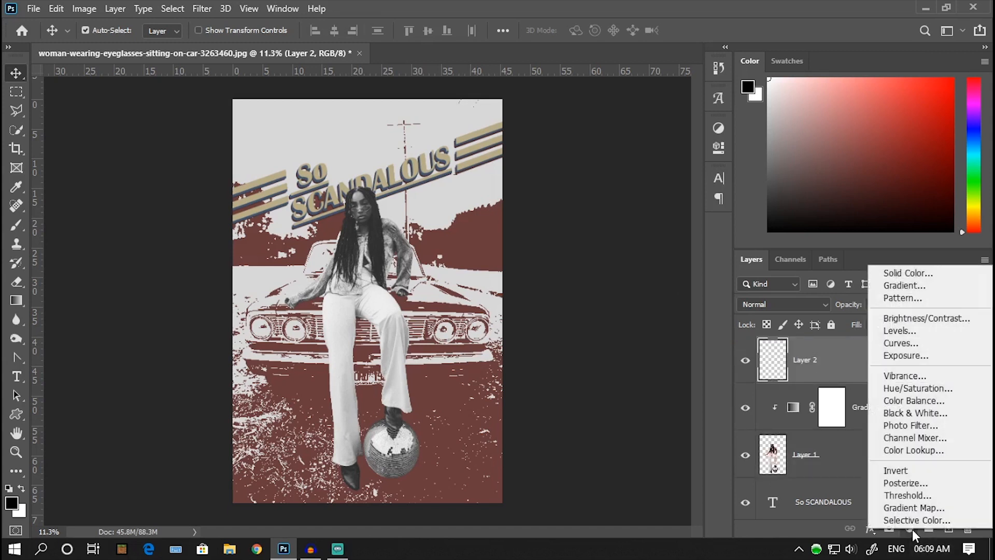
pyautogui.click(913, 270)
pyautogui.moveTo(502, 242); pyautogui.dragTo(478, 66)
pyautogui.click(822, 75)
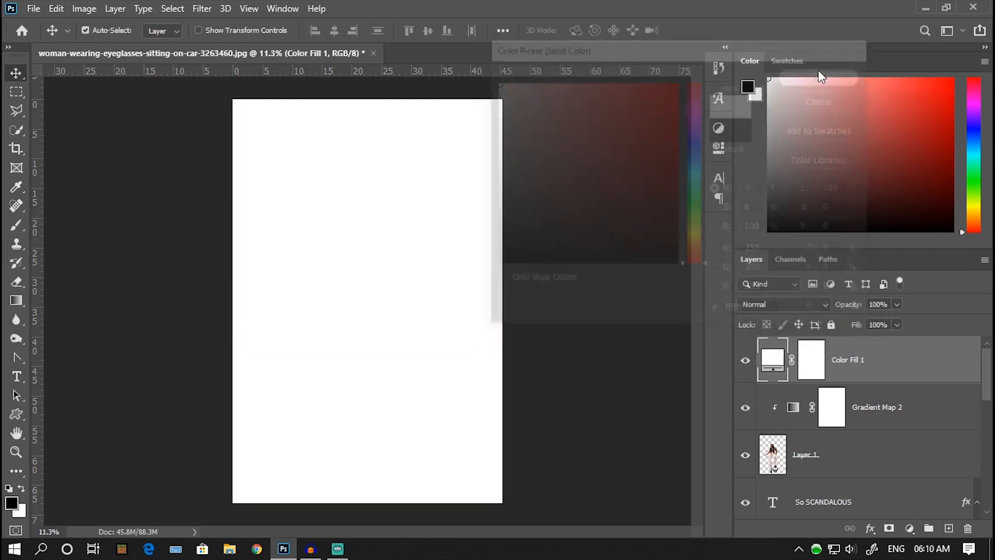
pyautogui.rightClick(850, 360)
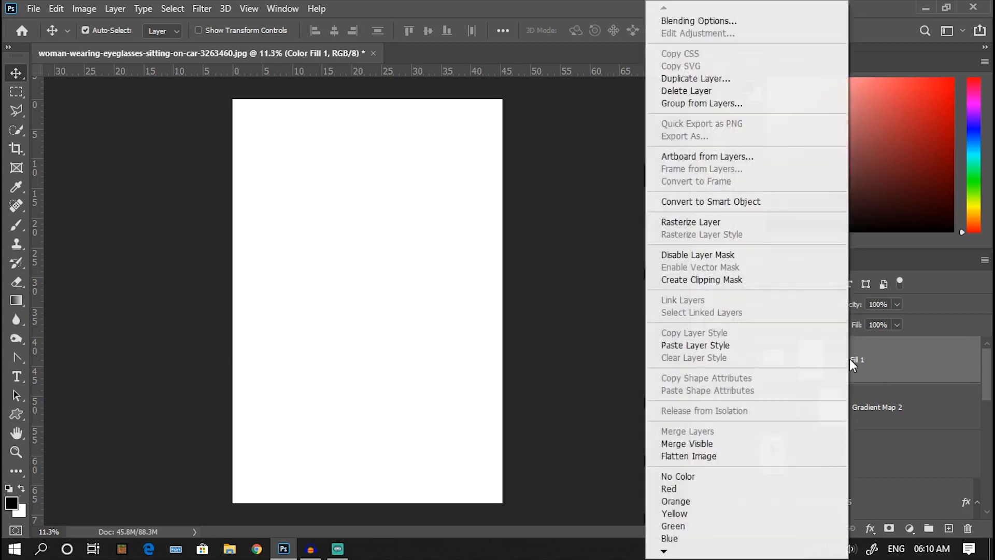
pyautogui.click(699, 223)
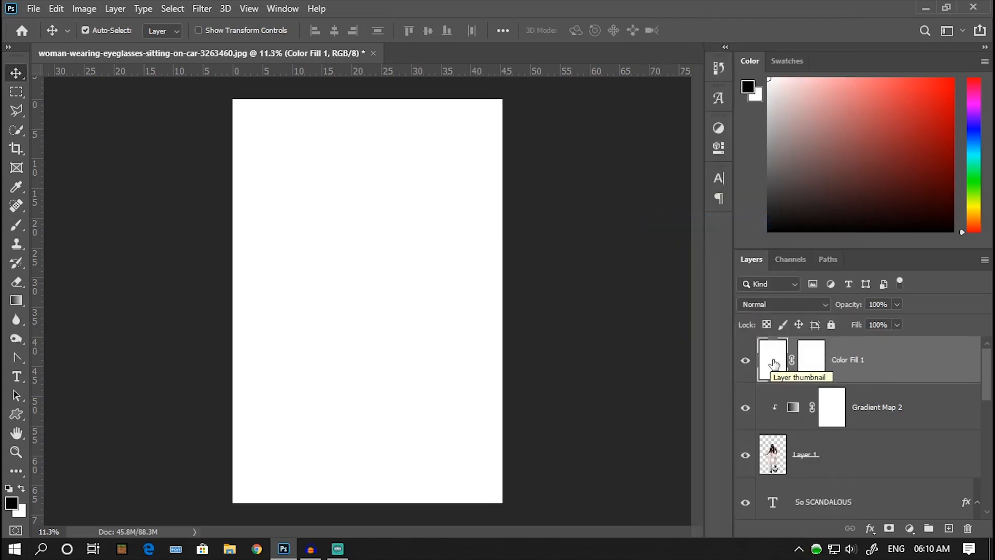
# Step: Apply Add Noise to the white layer with an amount of about 105%, Gaussian distribution and Monochromatic enabled
pyautogui.click(201, 9)
pyautogui.moveTo(285, 215)
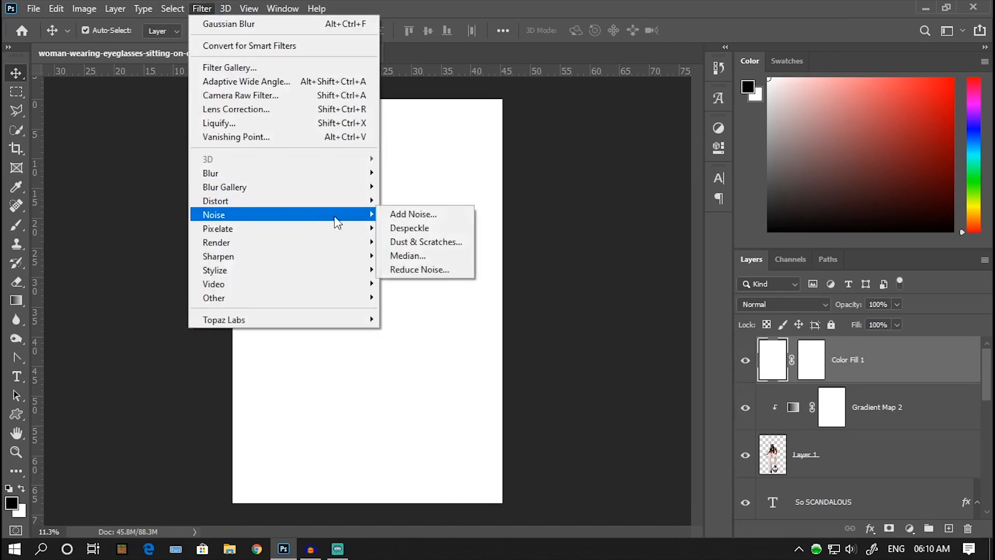
pyautogui.click(406, 213)
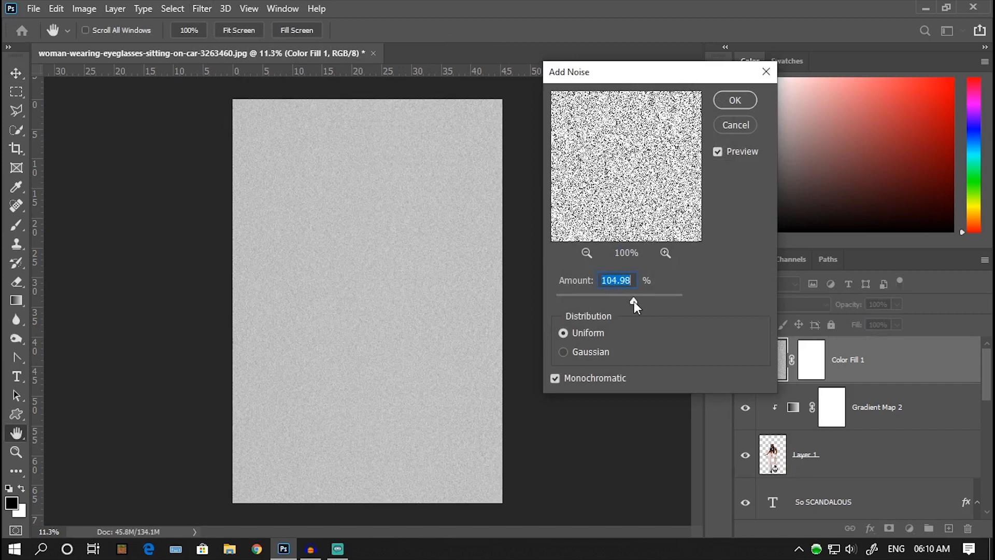
pyautogui.moveTo(632, 301); pyautogui.dragTo(632, 301)
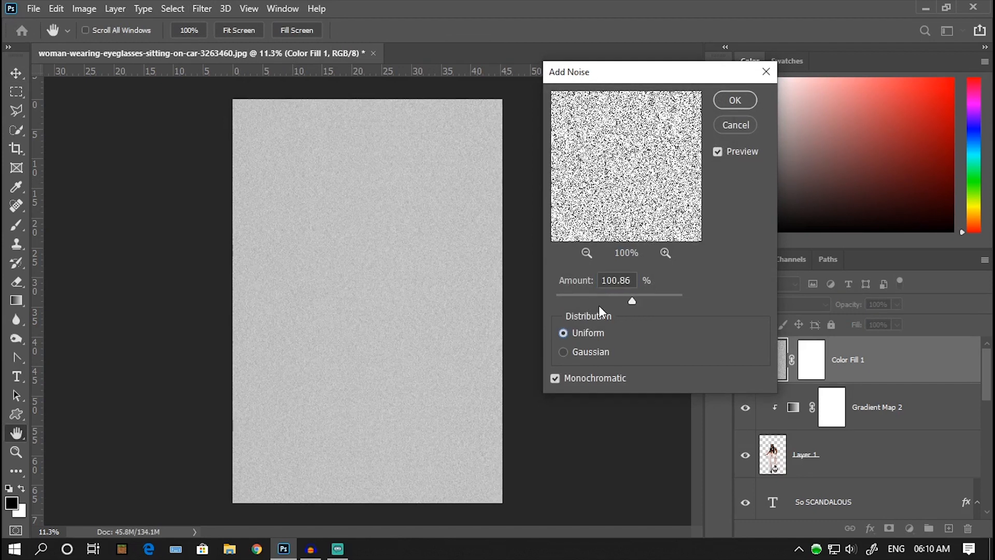
pyautogui.click(563, 352)
pyautogui.click(735, 99)
# Step: Scale the noise layer up to about 253% from its top-left corner and apply the transform
pyautogui.press('v')
pyautogui.scroll(-3, 534, 392)
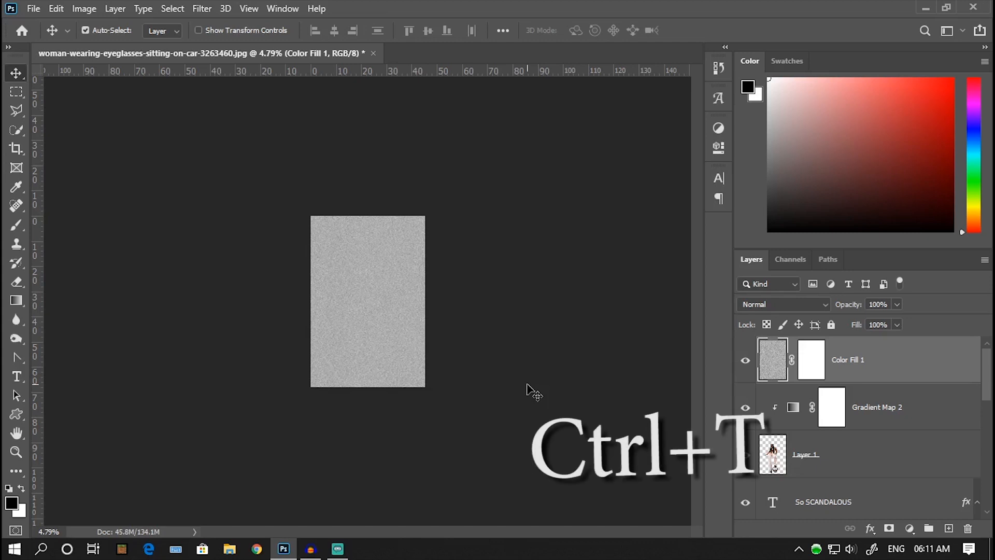
pyautogui.hotkey('ctrl', 't')
pyautogui.hotkey('ctrl', '-')
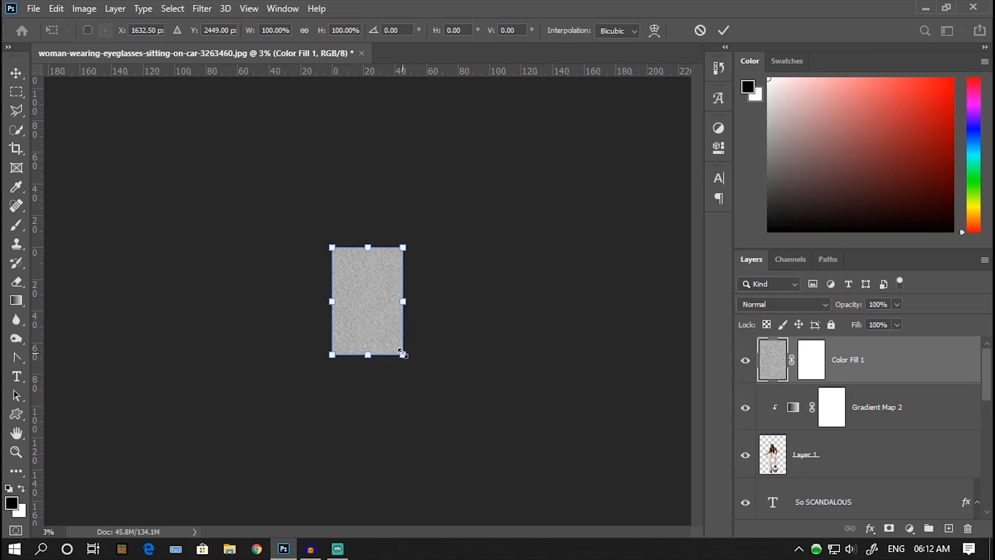
pyautogui.moveTo(403, 354); pyautogui.dragTo(512, 519)
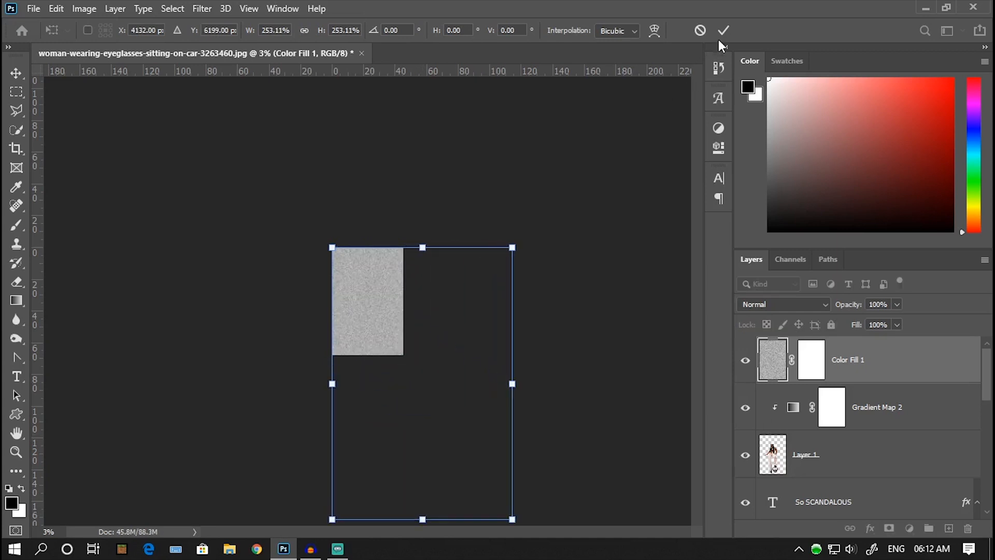
pyautogui.click(722, 33)
pyautogui.hotkey('ctrl', '0')
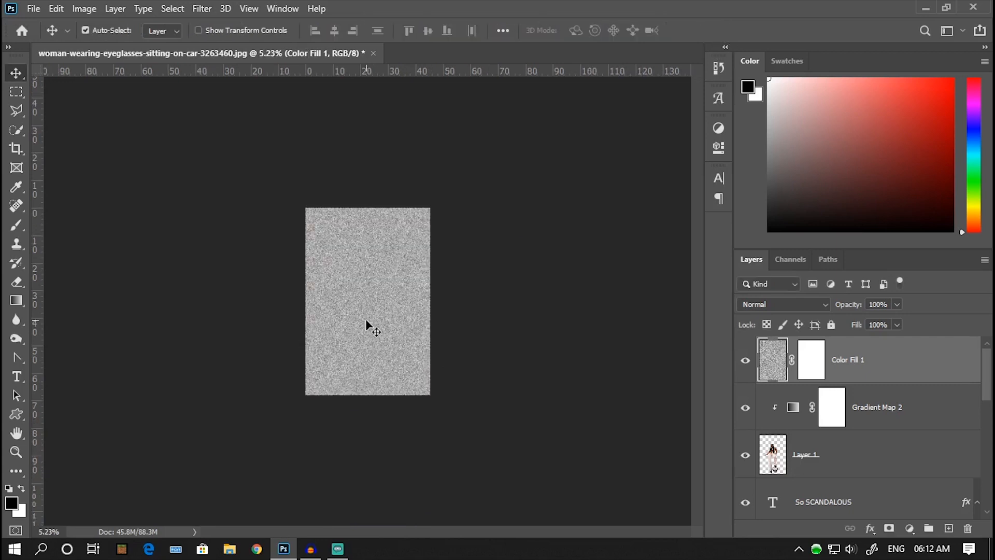
# Step: Set the noise layer's blend mode to Darken and its opacity to 25%
pyautogui.click(769, 306)
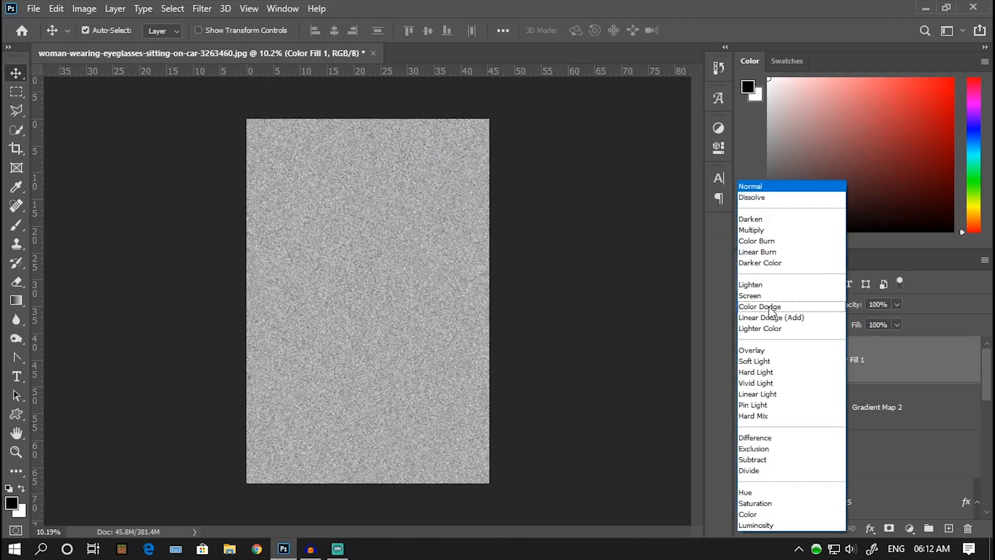
pyautogui.click(766, 220)
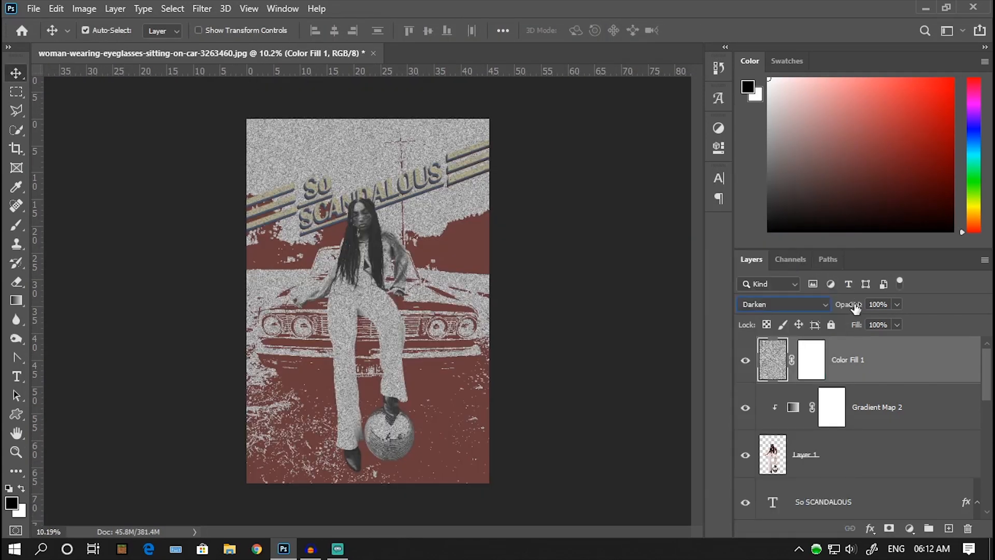
pyautogui.moveTo(855, 308); pyautogui.dragTo(800, 311)
pyautogui.hotkey('ctrl', '0')
# Step: Paint black on the noise layer's mask with a soft 152 px brush to remove the grain from the woman and disco ball
pyautogui.click(813, 361)
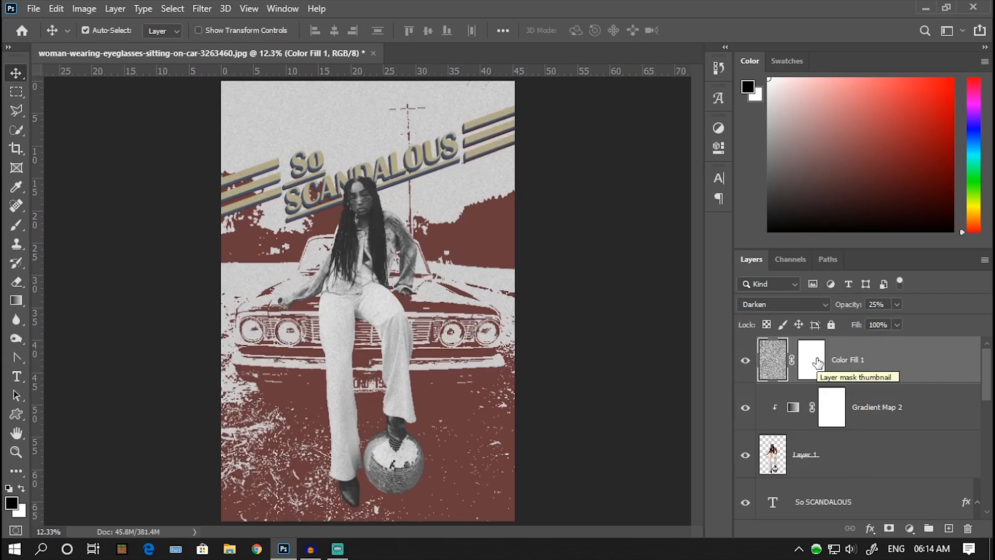
pyautogui.click(16, 228)
pyautogui.press('x')
pyautogui.press('x')
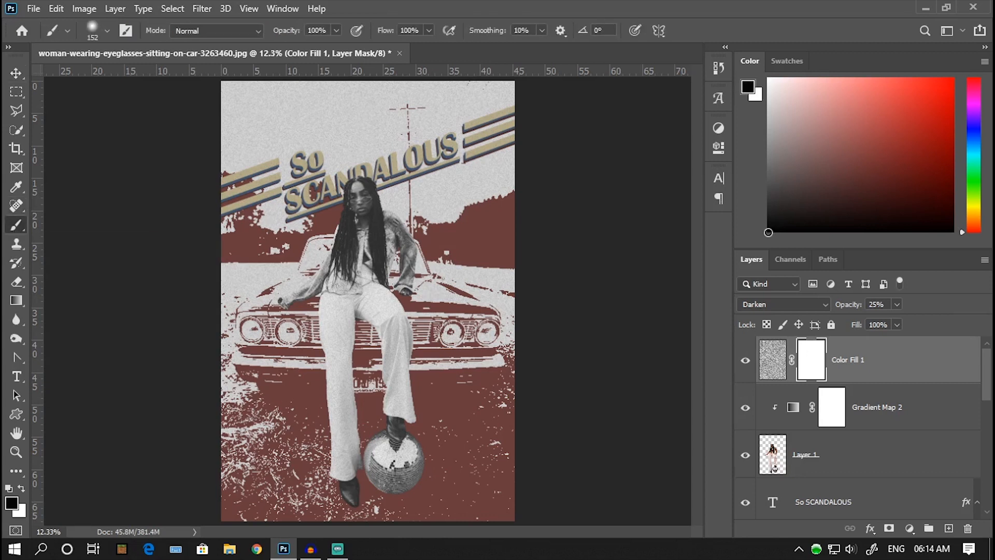
pyautogui.click(107, 30)
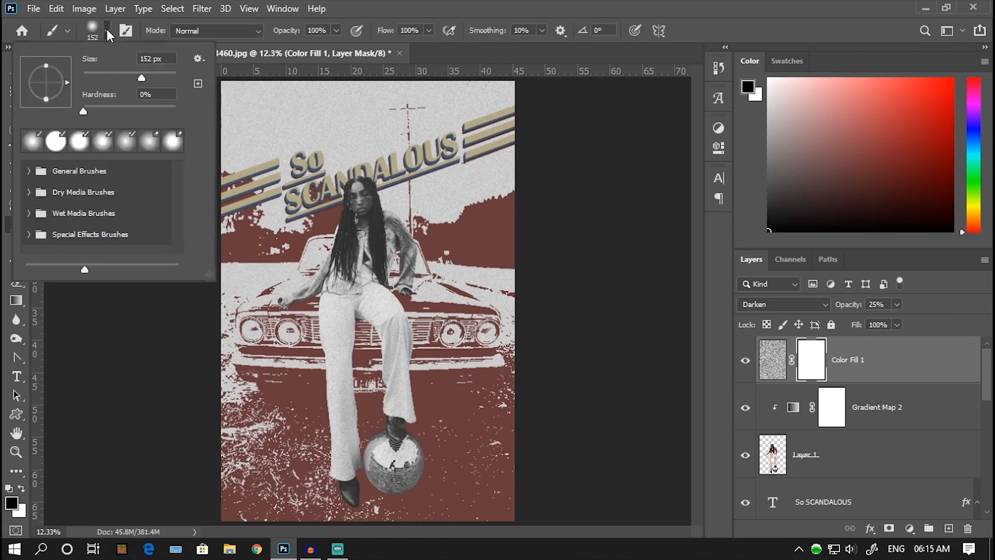
pyautogui.scroll(-1, 364, 381)
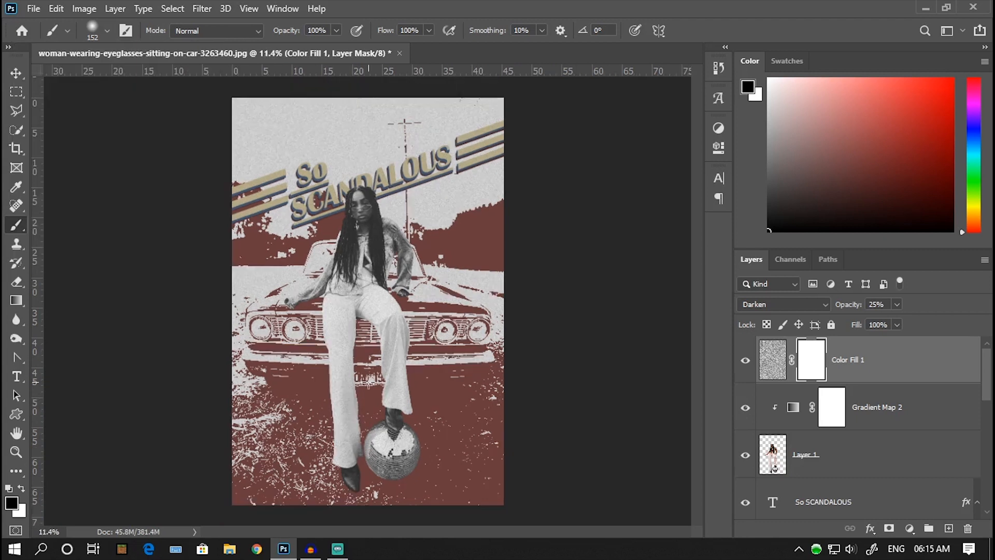
pyautogui.scroll(10, 348, 342)
pyautogui.moveTo(315, 228)
pyautogui.mouseDown()
pyautogui.moveTo(308, 277)
pyautogui.moveTo(330, 355)
pyautogui.moveTo(327, 237)
pyautogui.moveTo(297, 237)
pyautogui.moveTo(354, 222)
pyautogui.moveTo(314, 382)
pyautogui.moveTo(338, 456)
pyautogui.mouseUp()
pyautogui.scroll(-7, 332, 411)
pyautogui.moveTo(379, 314)
pyautogui.mouseDown()
pyautogui.moveTo(411, 391)
pyautogui.moveTo(416, 457)
pyautogui.mouseUp()
pyautogui.scroll(-4, 344, 403)
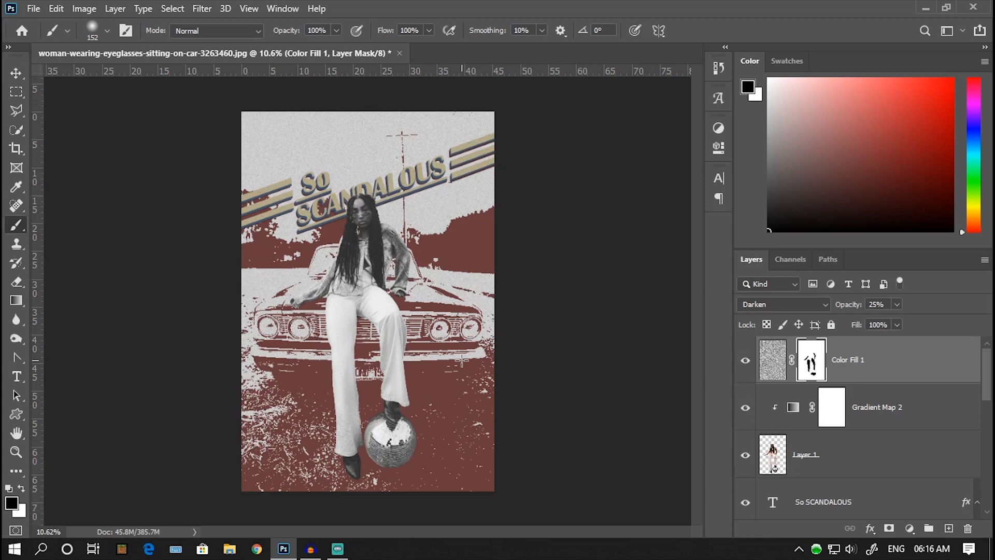
# Step: Open Export As for the finished poster
pyautogui.click(35, 9)
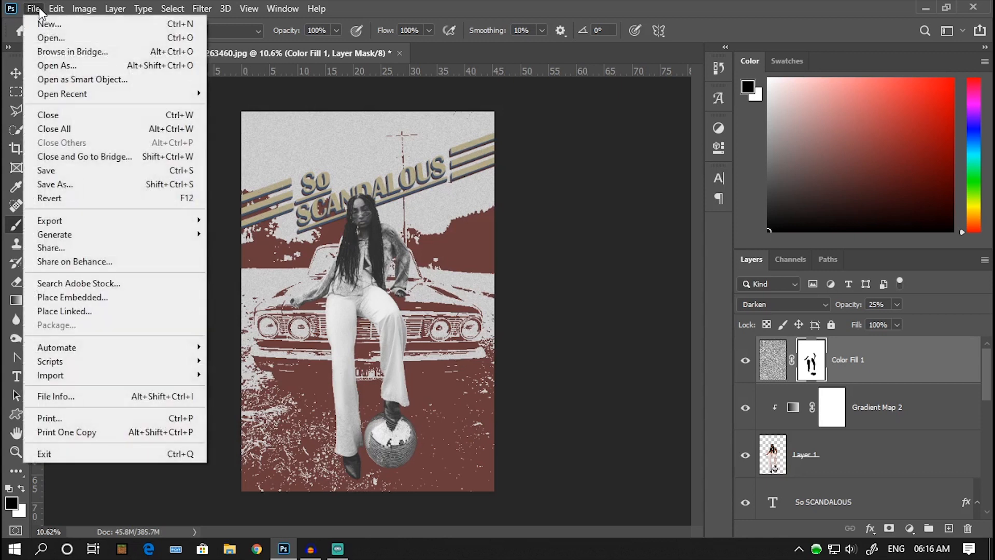
pyautogui.moveTo(77, 222)
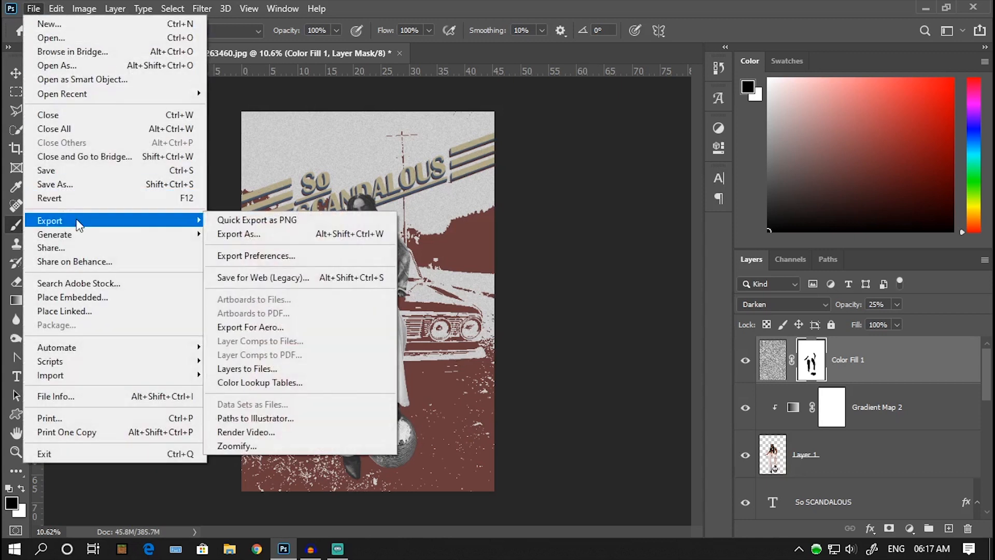
pyautogui.click(260, 233)
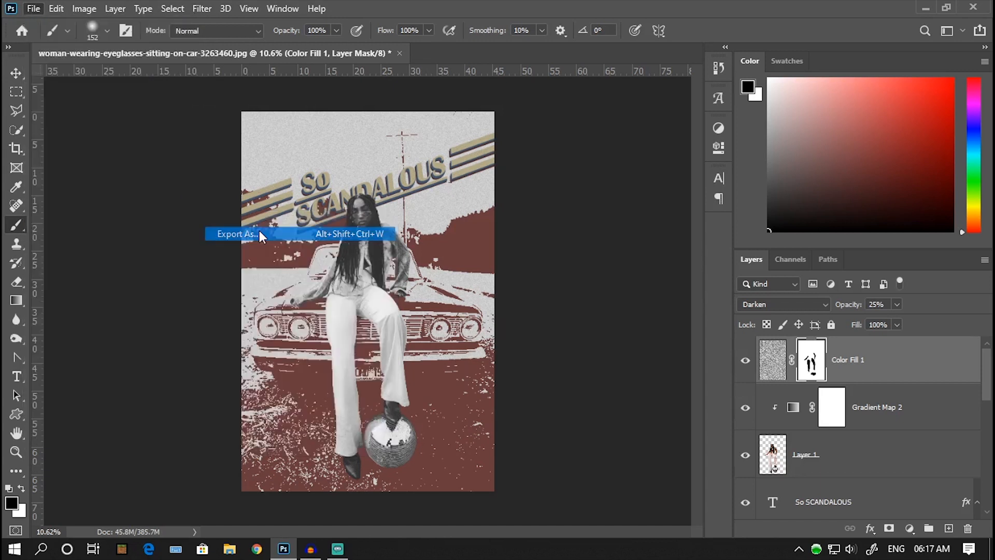